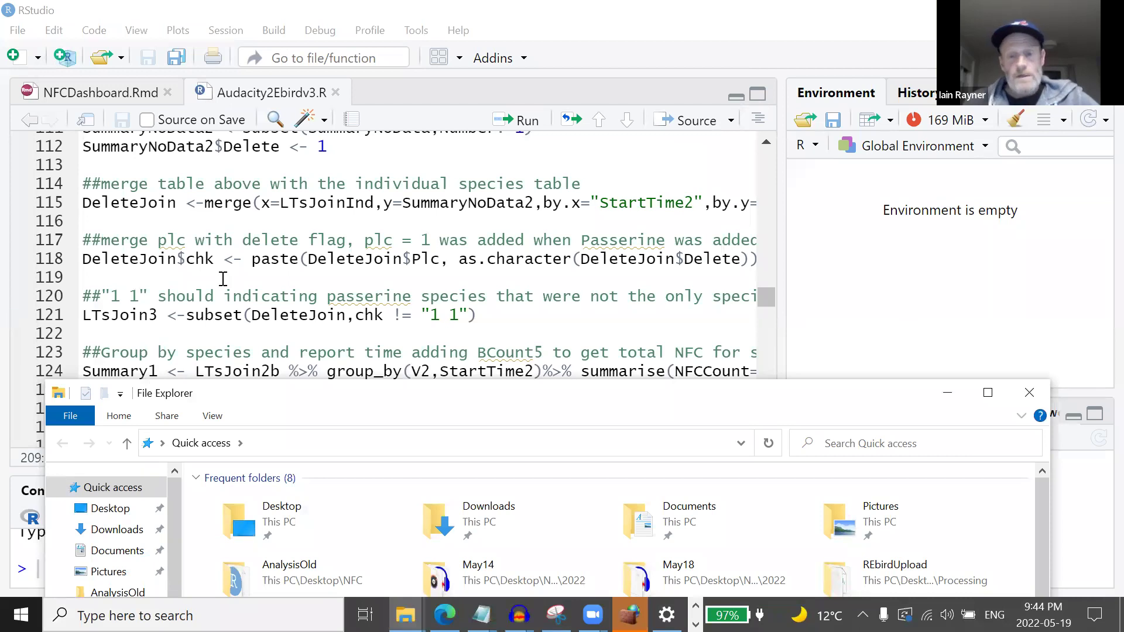
- Review the Audacity2Ebirdv3.R script from the library loading through the merge of hourly species totals with hourly NFC totals
left_click_drag(764, 295, 773, 180)
scroll(773, 180, "down", 2)
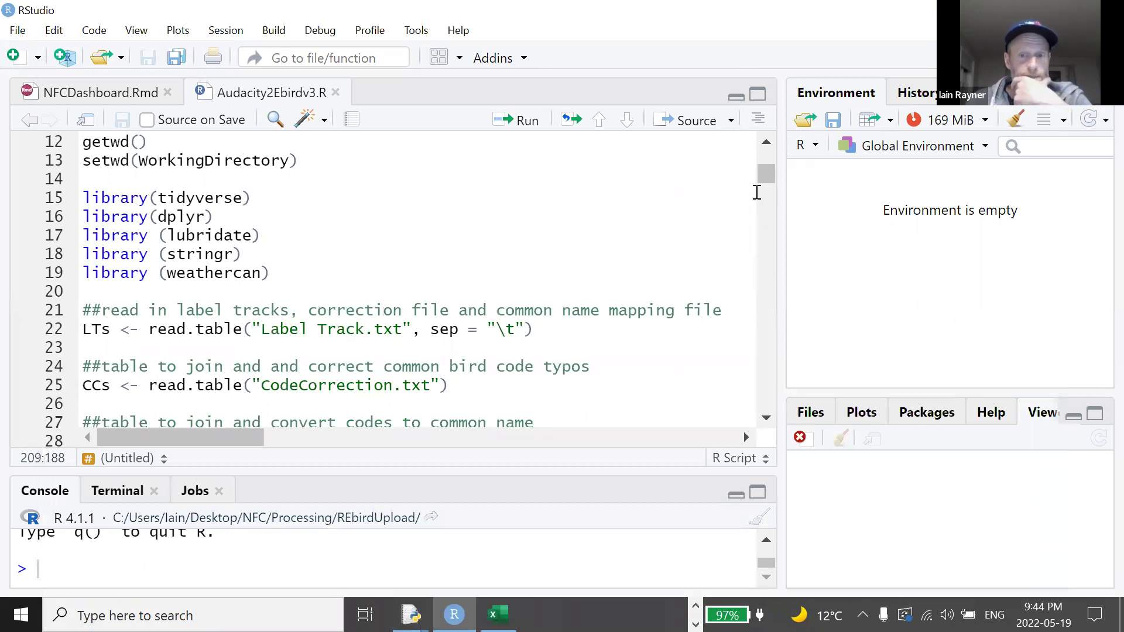
left_click_drag(765, 178, 772, 264)
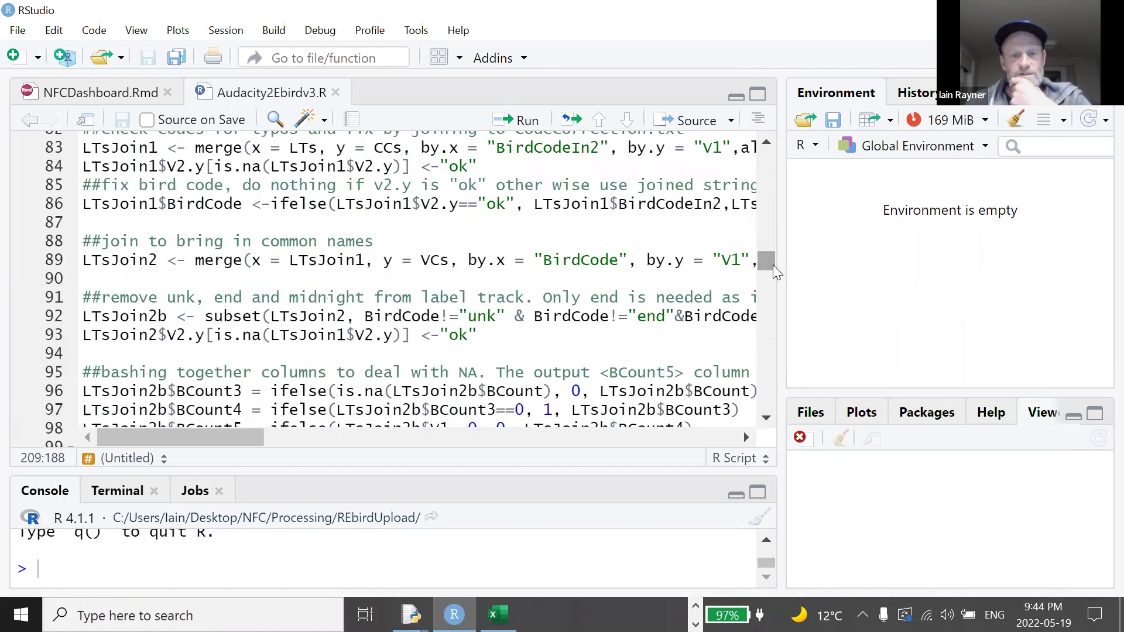
scroll(699, 282, "down", 5)
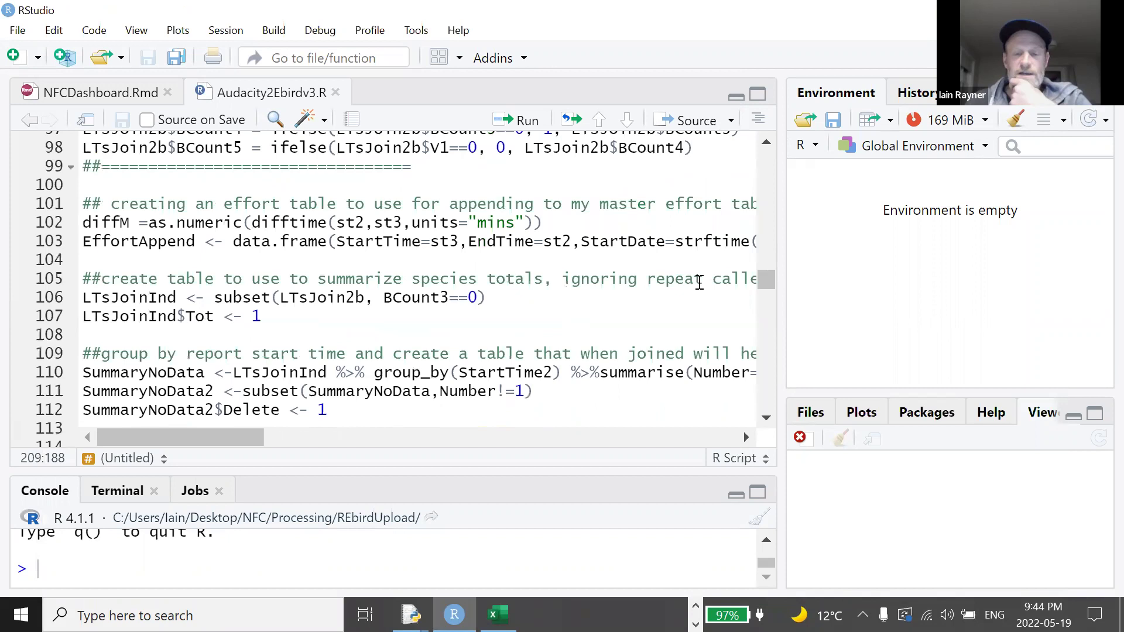
scroll(699, 282, "down", 5)
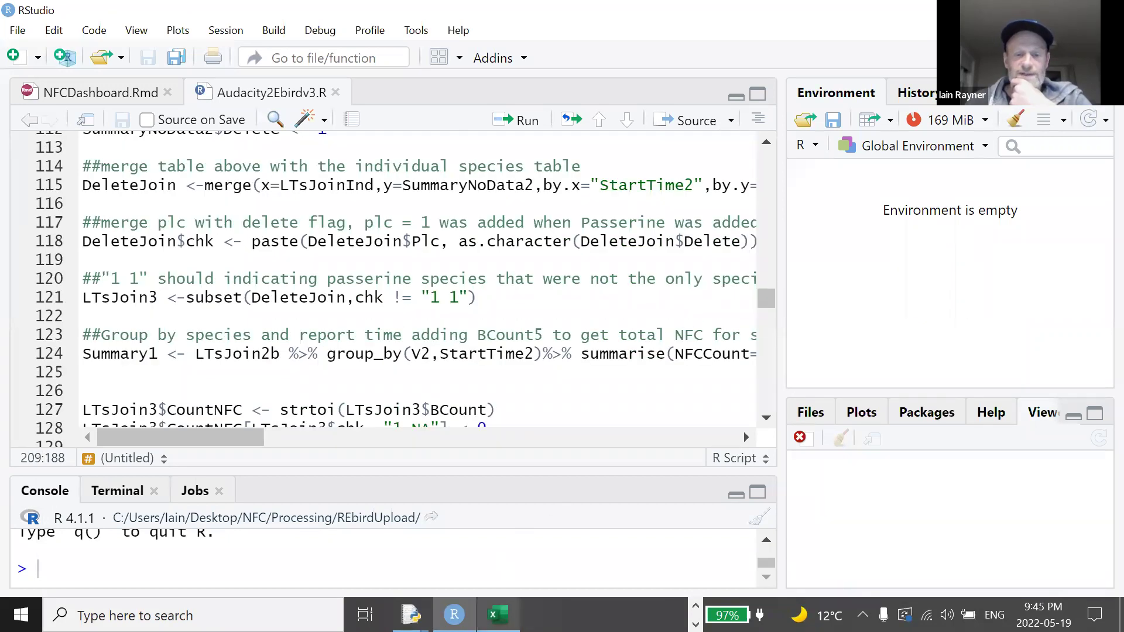
scroll(552, 408, "down", 1)
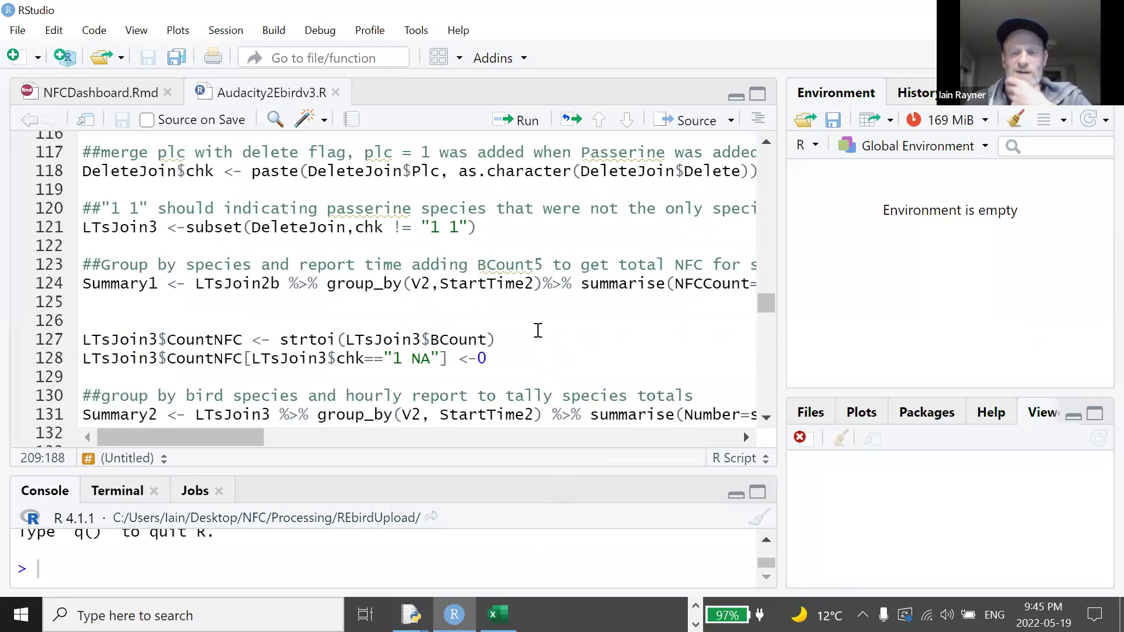
scroll(538, 337, "down", 1)
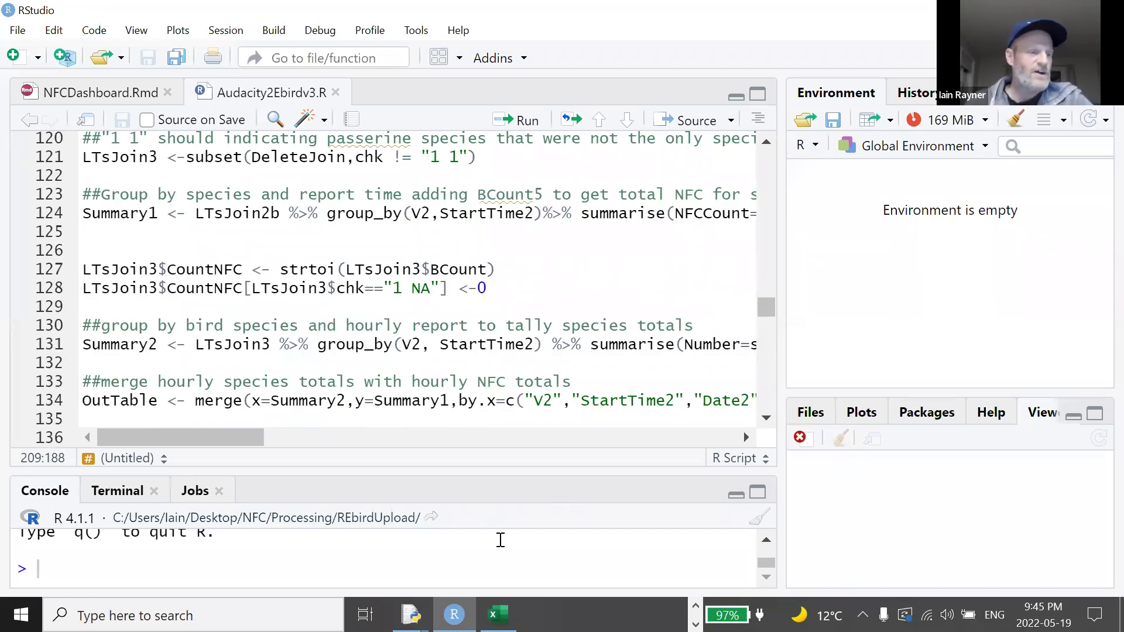
- Switch to the Upload spreadsheet in Excel and examine its species rows, counts, comments and report times
left_click(498, 615)
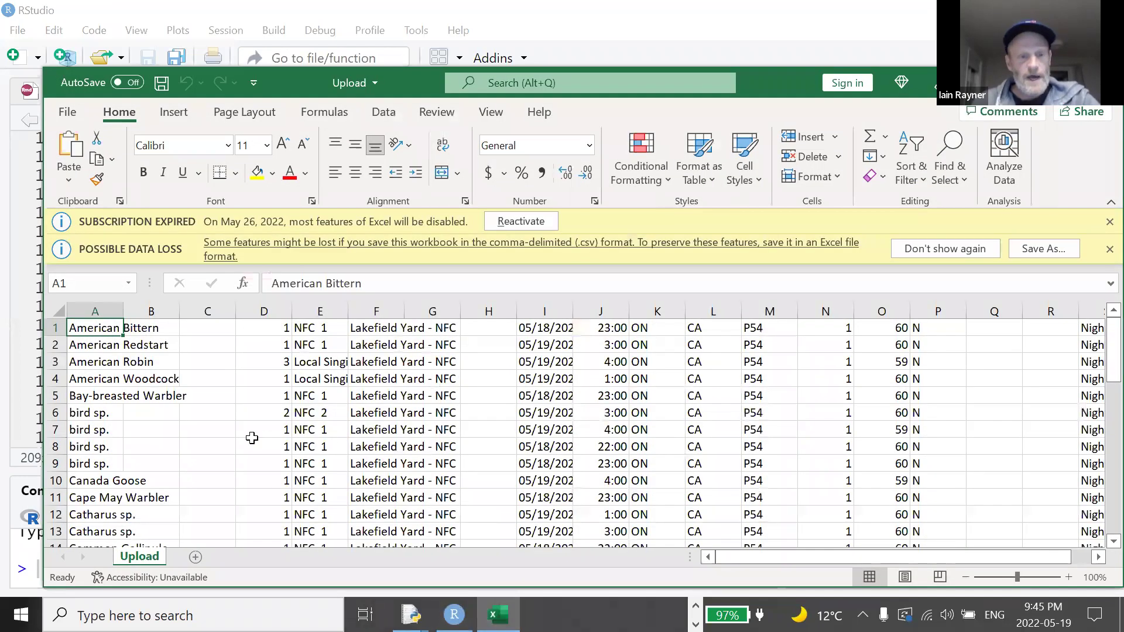
scroll(181, 363, "down", 2)
scroll(248, 394, "up", 2)
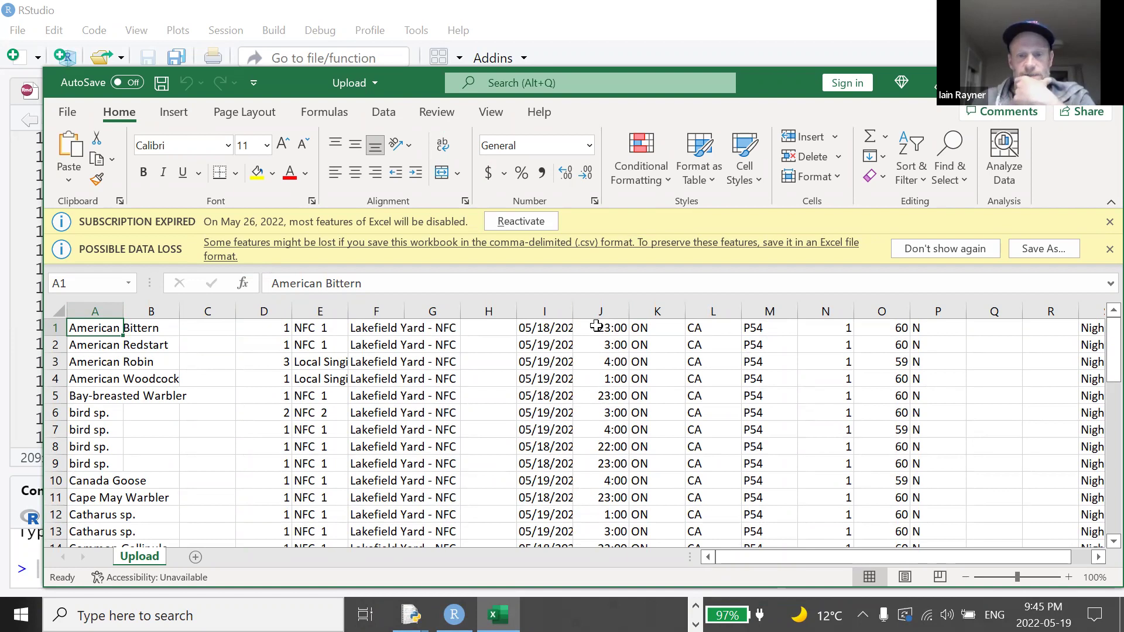
scroll(188, 367, "down", 2)
scroll(176, 379, "up", 2)
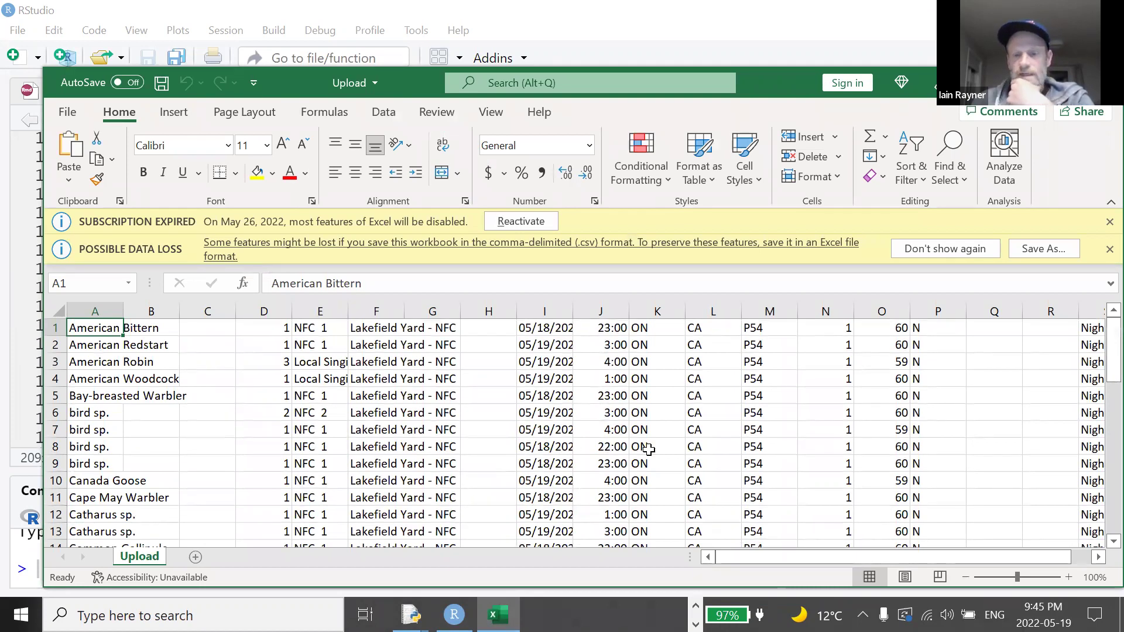
scroll(275, 477, "down", 2)
scroll(276, 477, "down", 1)
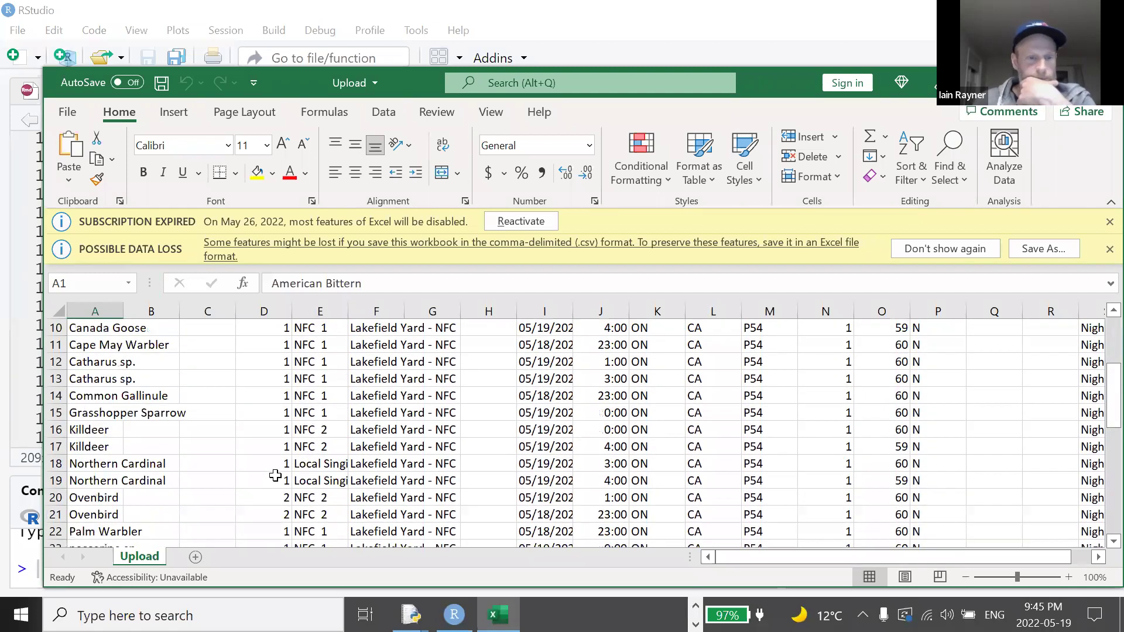
scroll(262, 470, "down", 1)
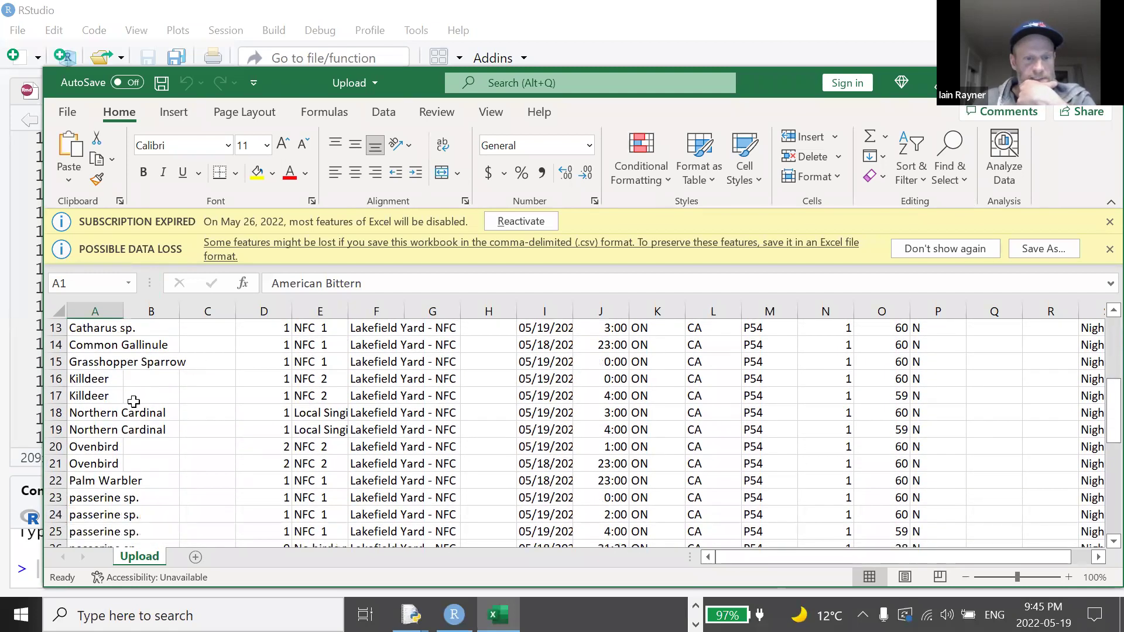
scroll(283, 420, "up", 1)
scroll(286, 427, "down", 3)
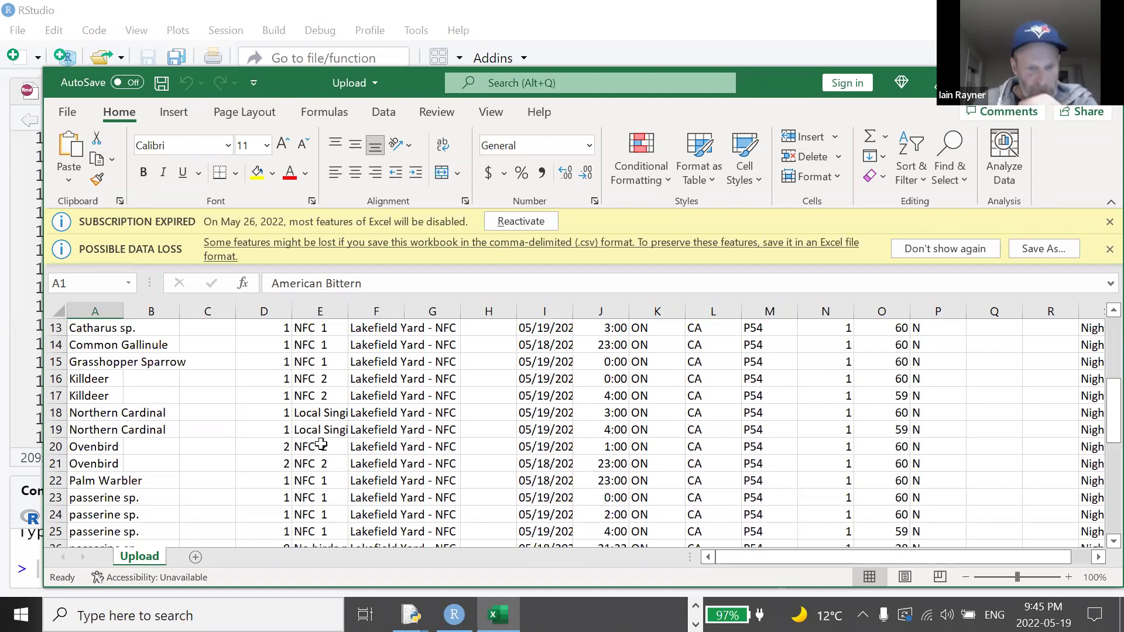
scroll(316, 445, "up", 5)
scroll(316, 445, "up", 1)
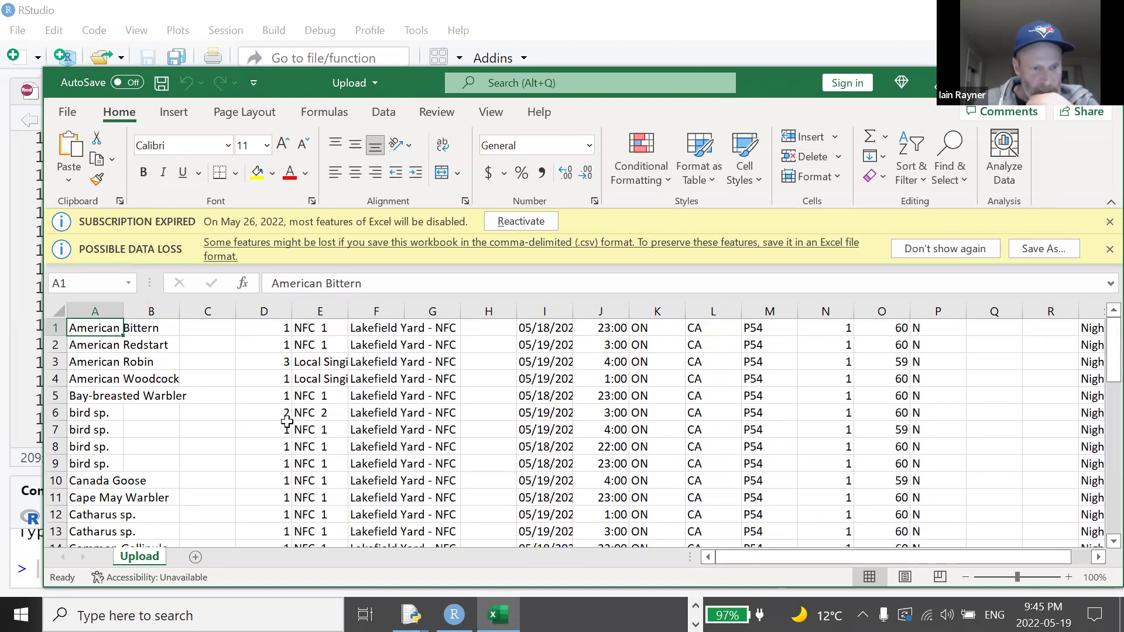
scroll(281, 420, "down", 7)
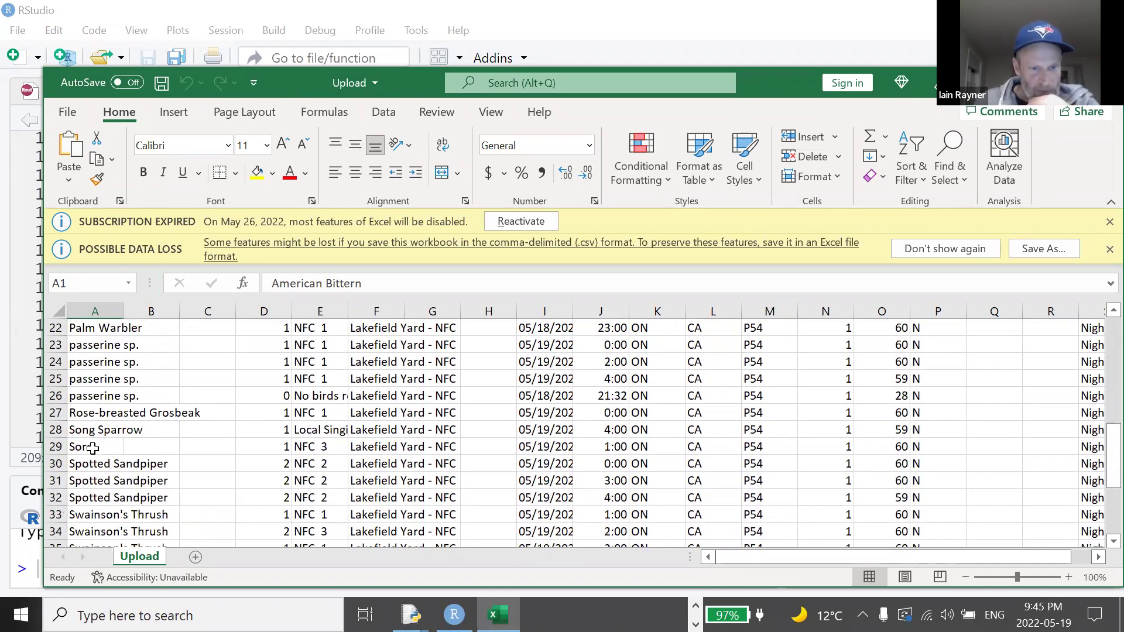
- Inspect the count and NFC comment cells of the Sora record
left_click(273, 449)
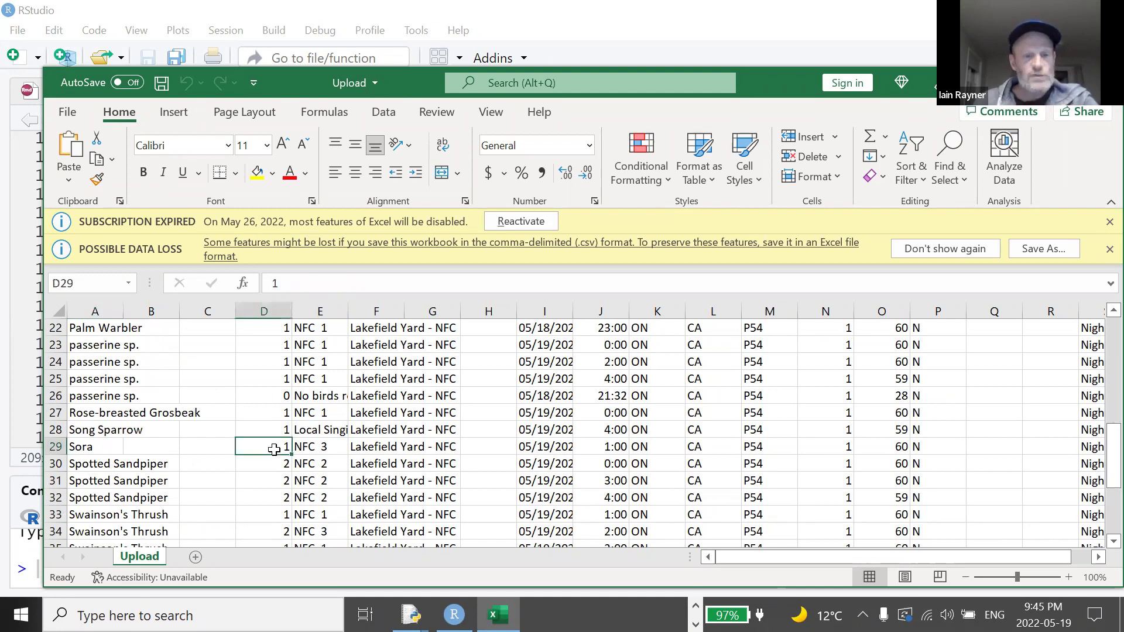
left_click(318, 446)
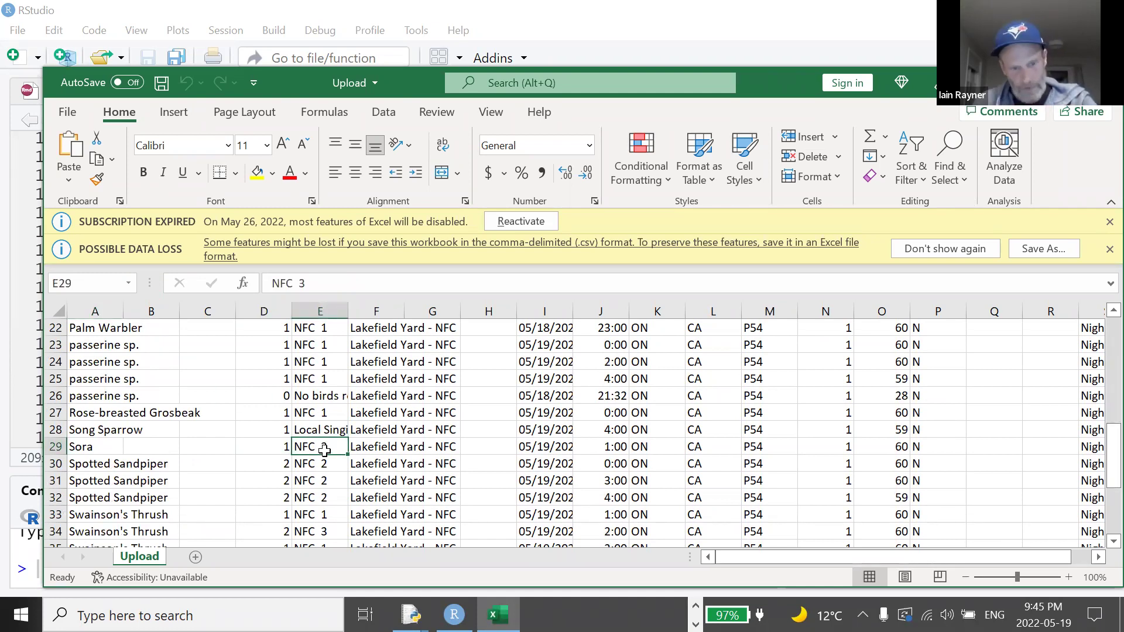
left_click(278, 450)
key("Right")
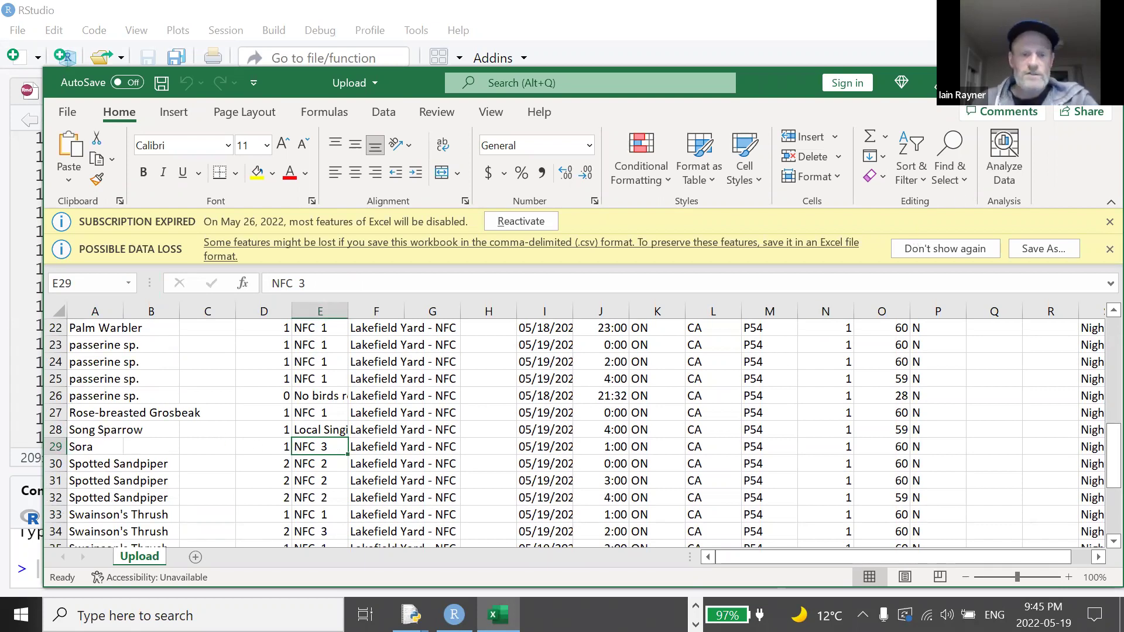
- Switch to the browser and bring up the My eBird page for Ontario, Canada
left_click(469, 589)
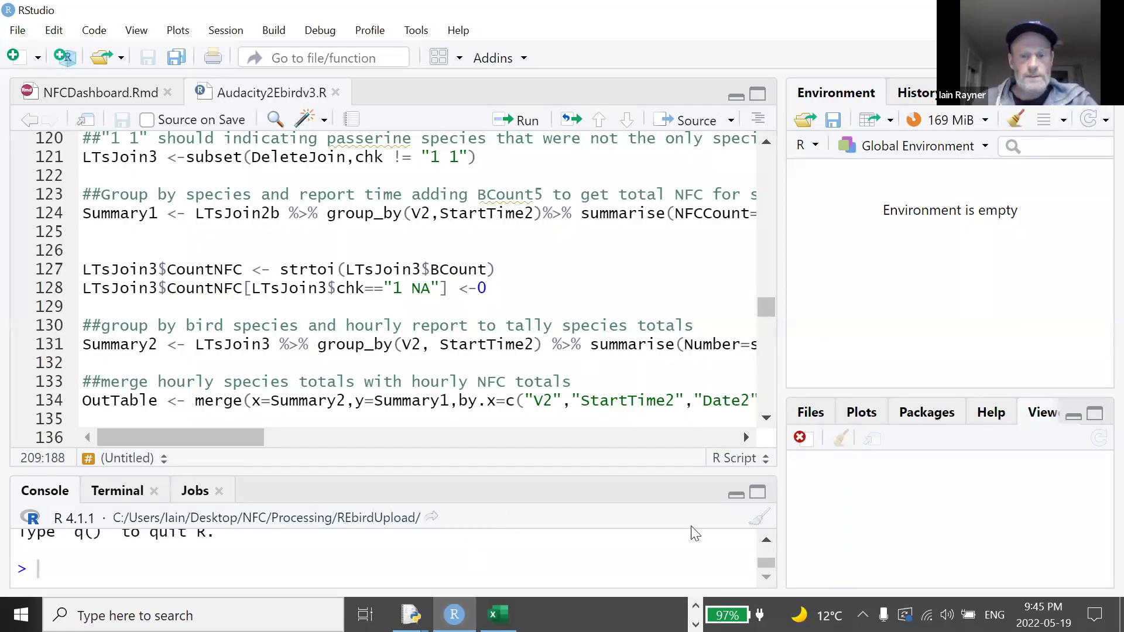
key("super+ctrl+Right")
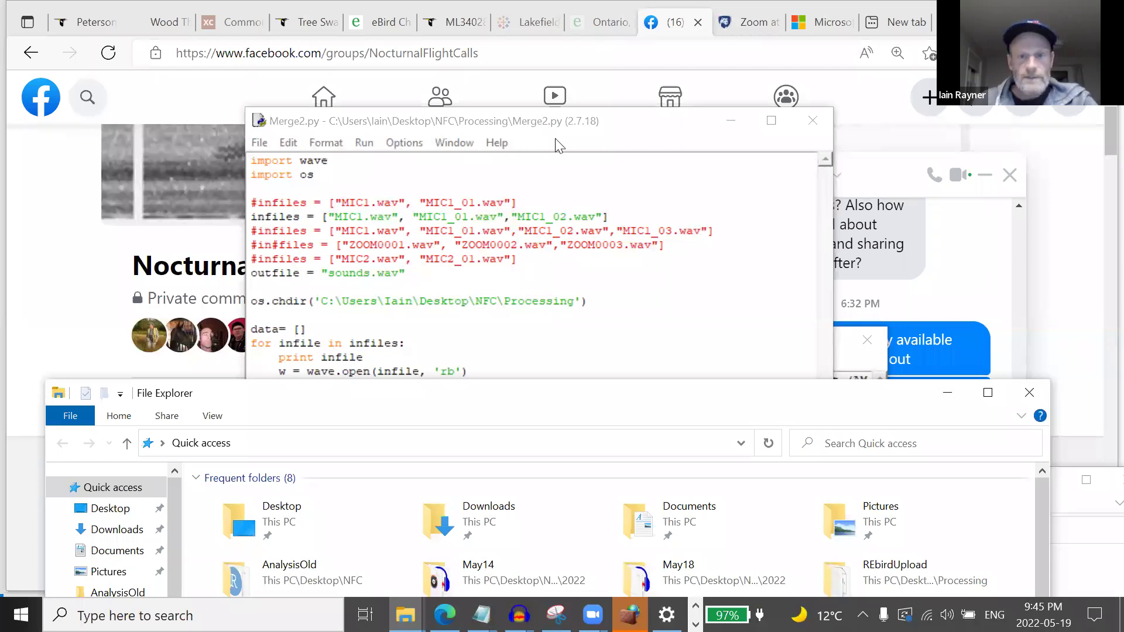
key("super+ctrl+Right")
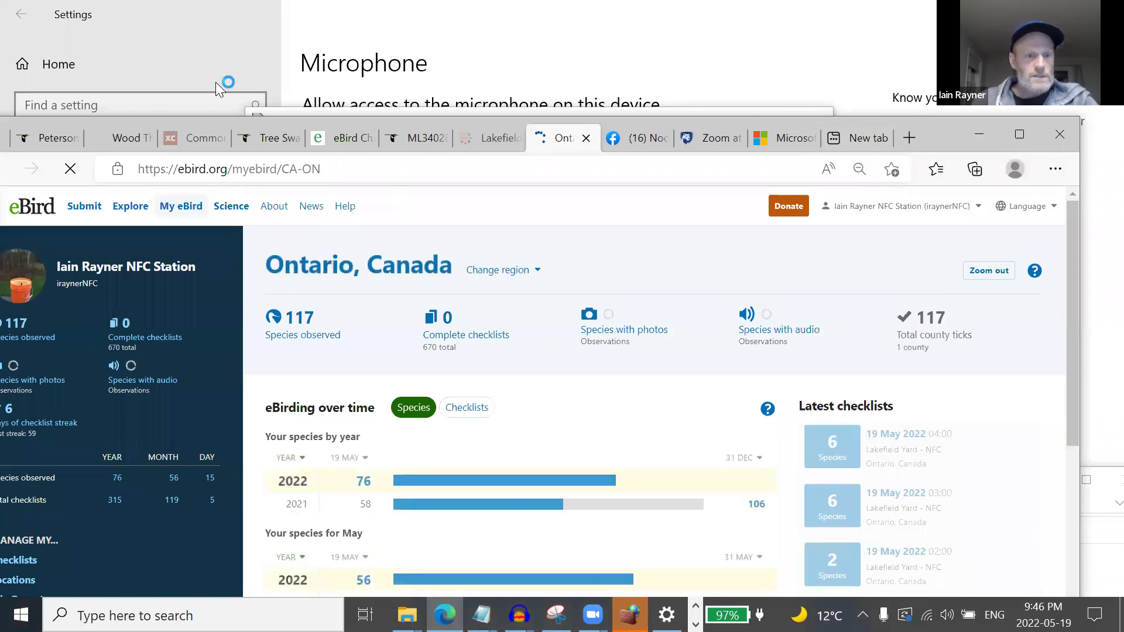
scroll(145, 492, "down", 5)
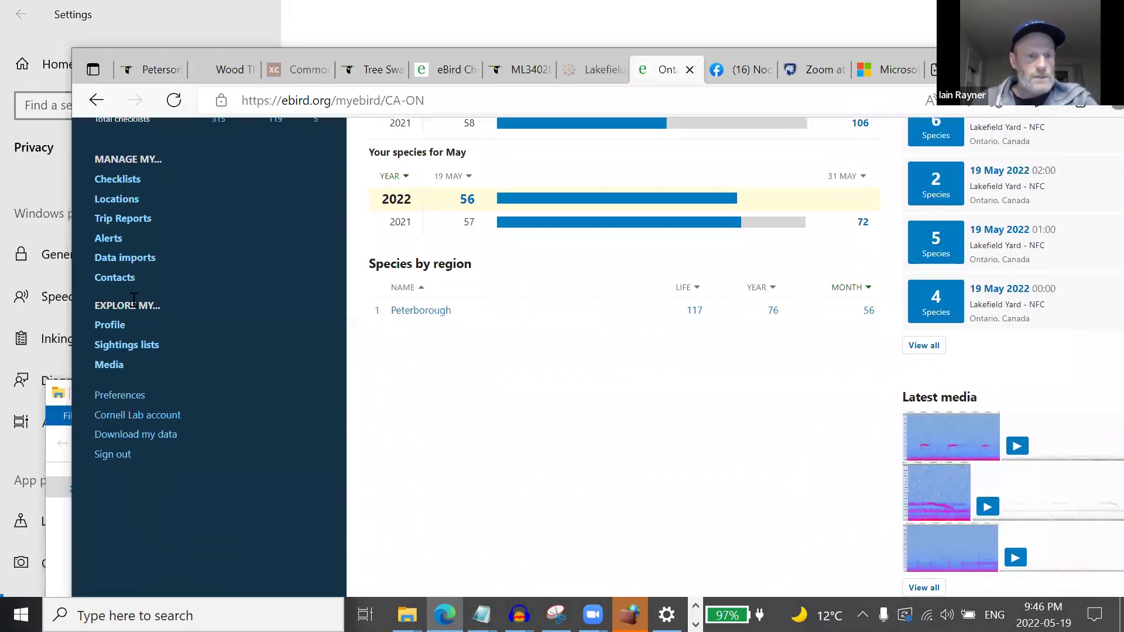
left_click(1038, 69)
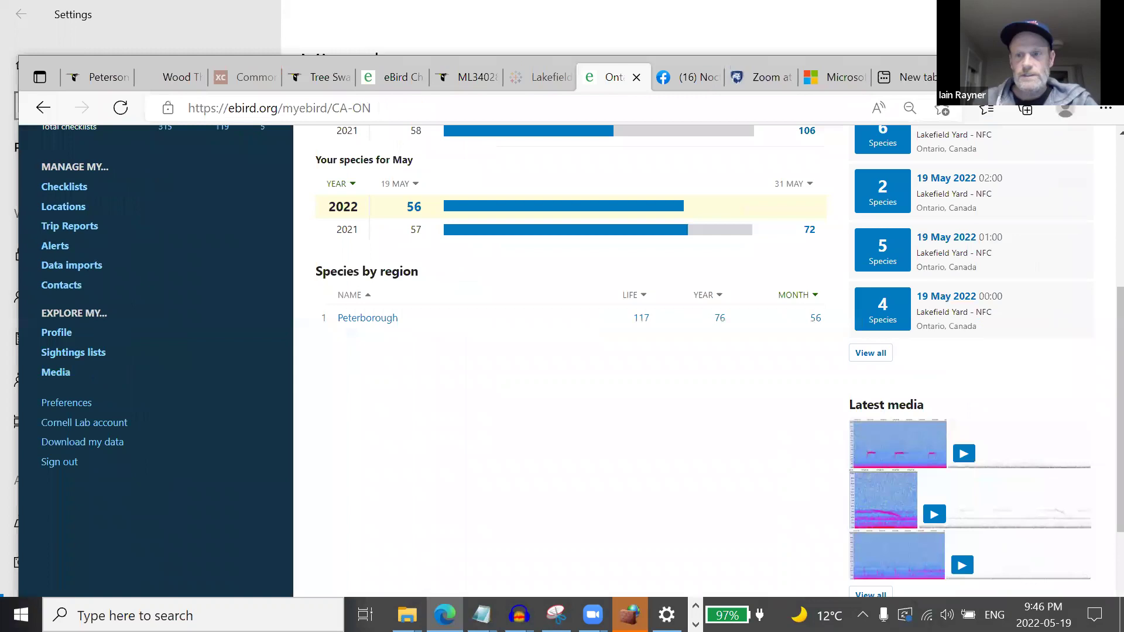
key("alt+Tab")
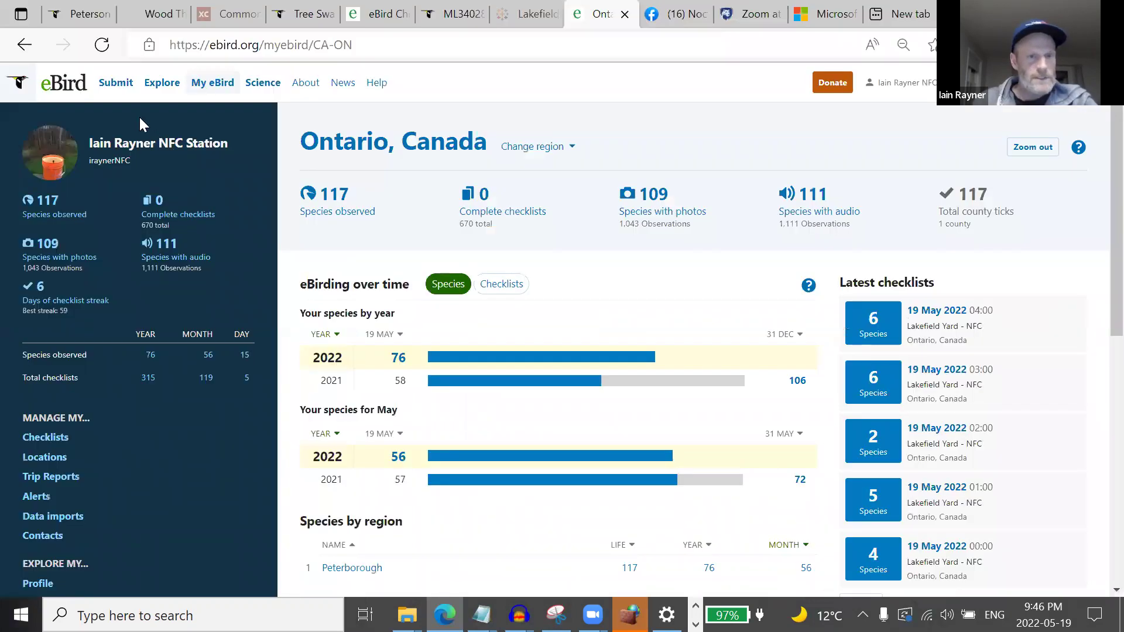
- Open eBird's data import form and choose the Upload.csv file from Desktop > NFC > Processing > REbirdUpload
left_click(127, 89)
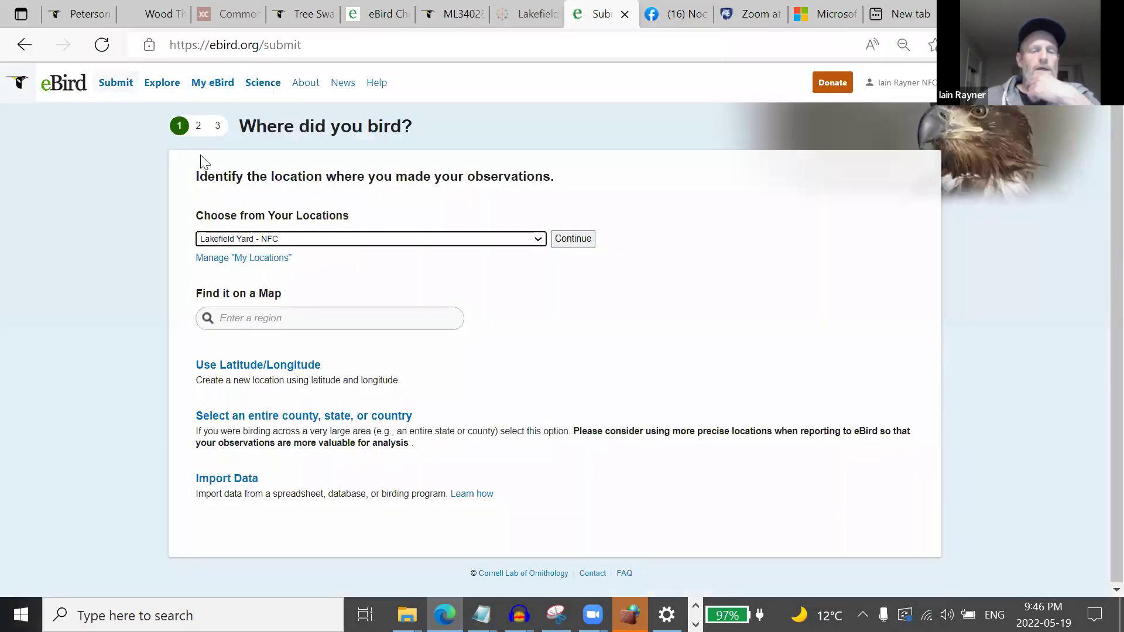
left_click(230, 479)
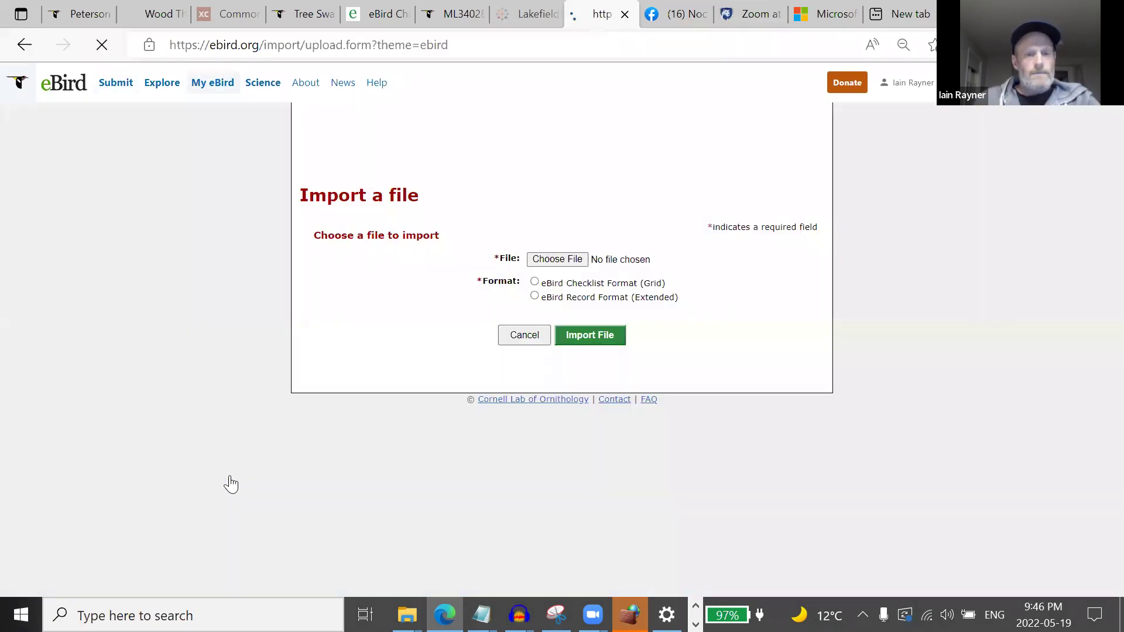
left_click(565, 260)
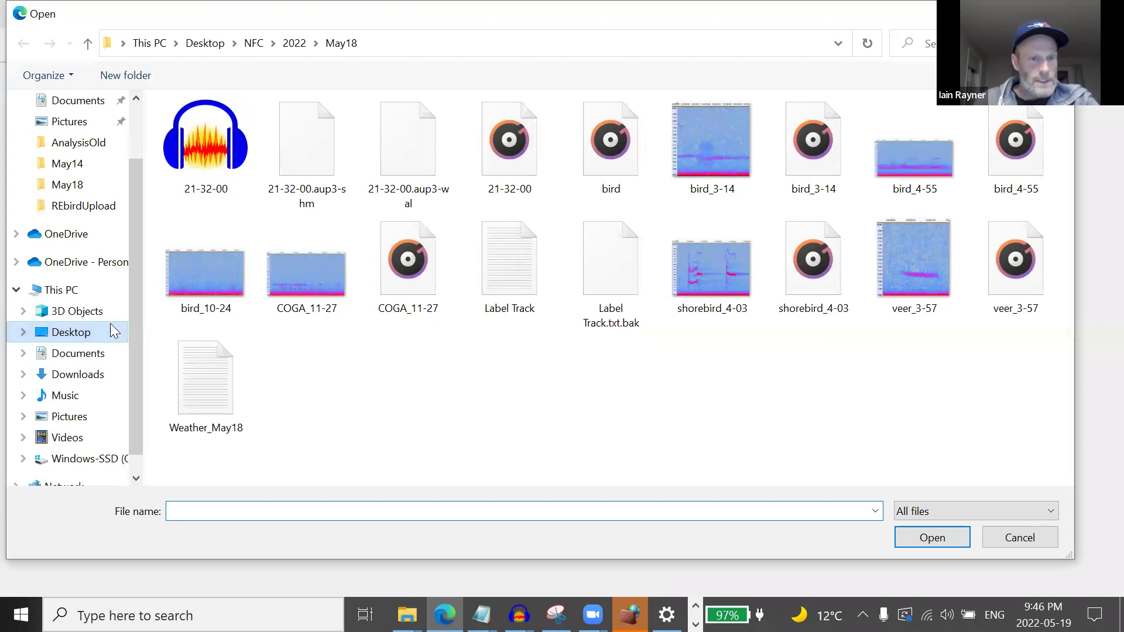
left_click(208, 50)
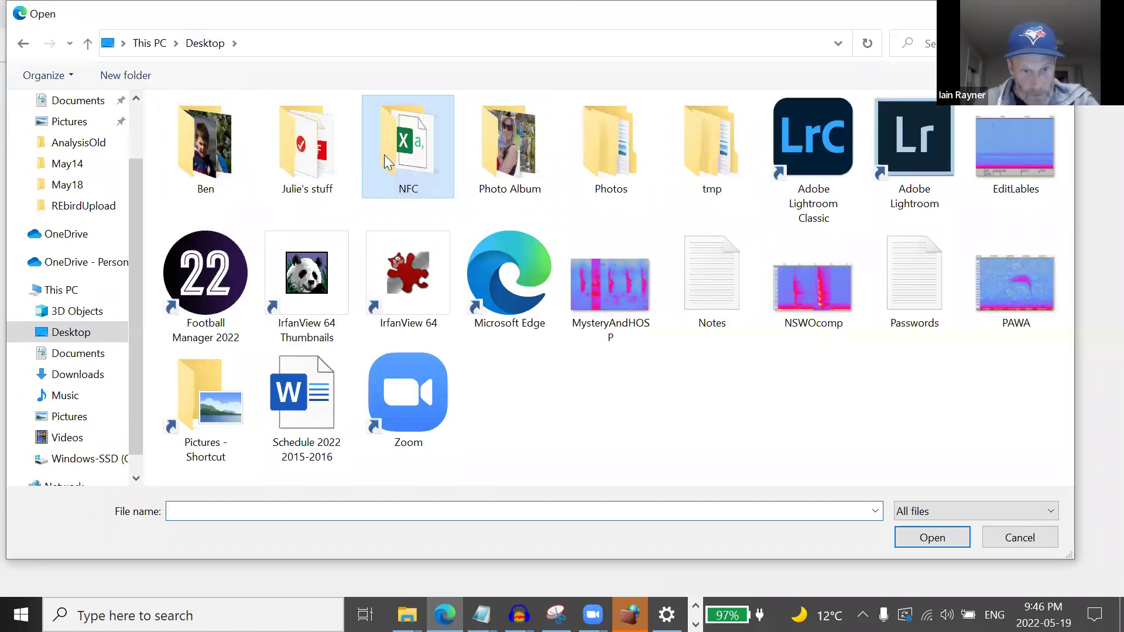
double_click(384, 154)
left_click(212, 209)
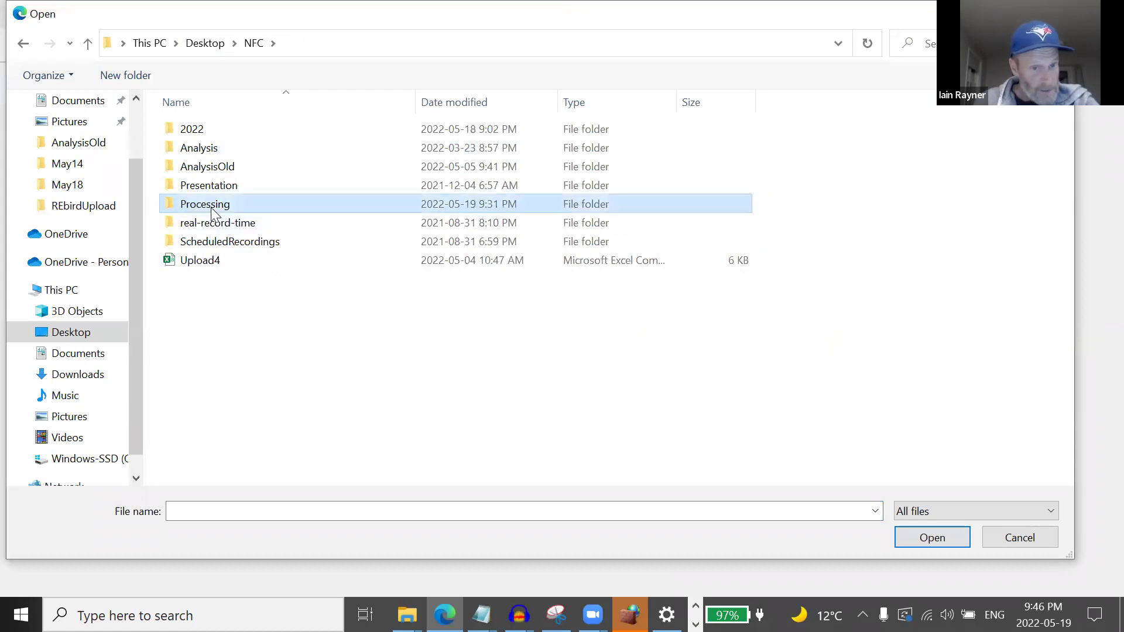
double_click(212, 209)
double_click(190, 166)
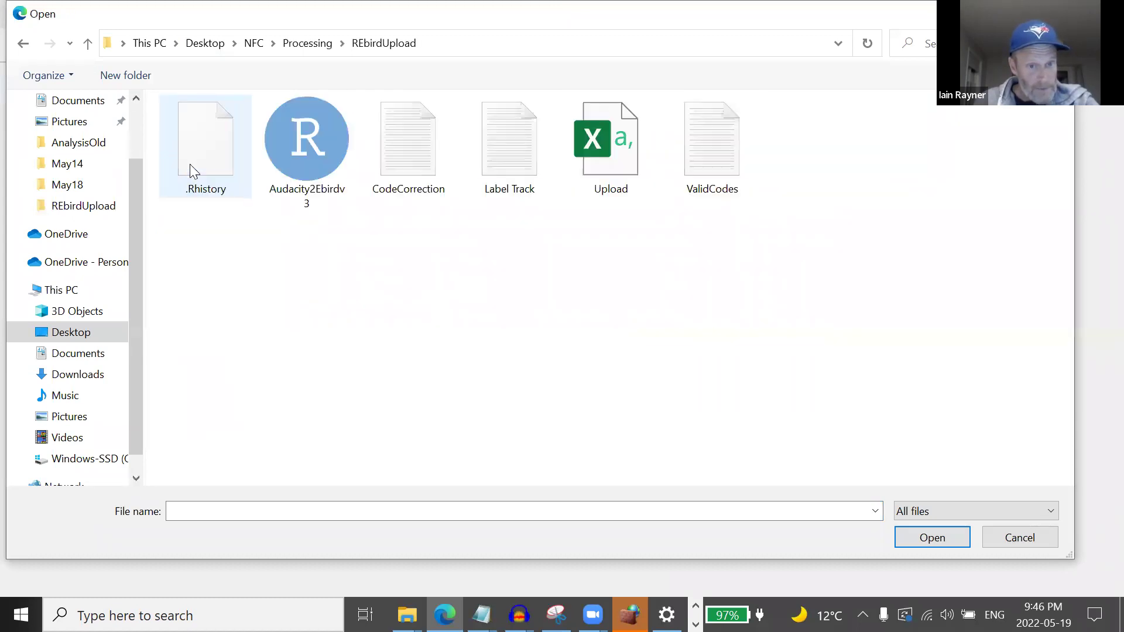
left_click(616, 162)
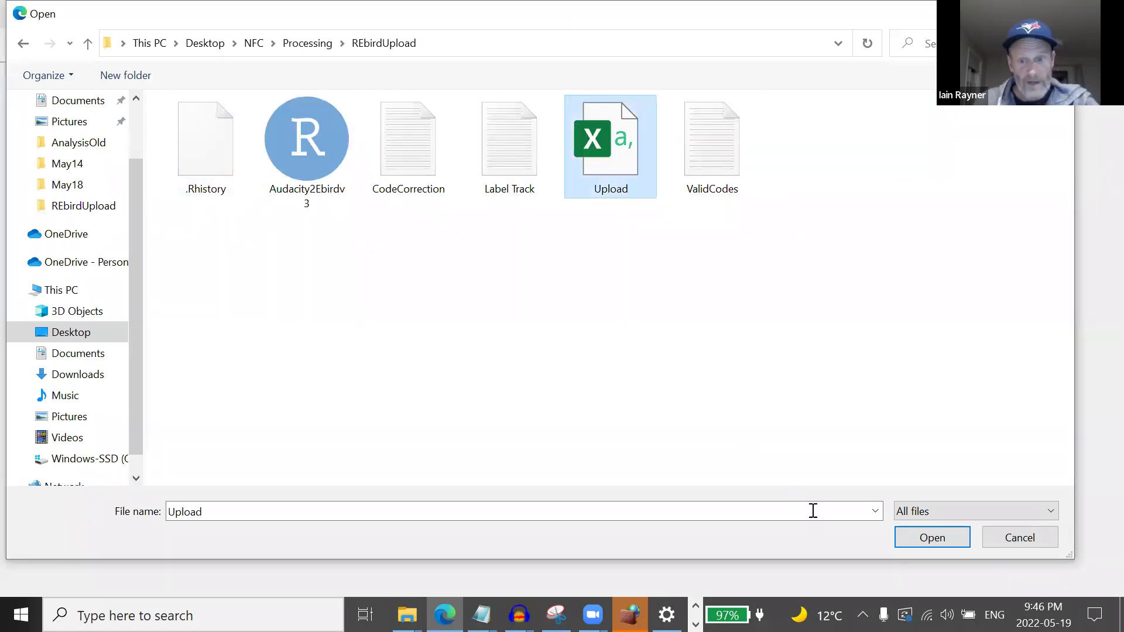
left_click(917, 535)
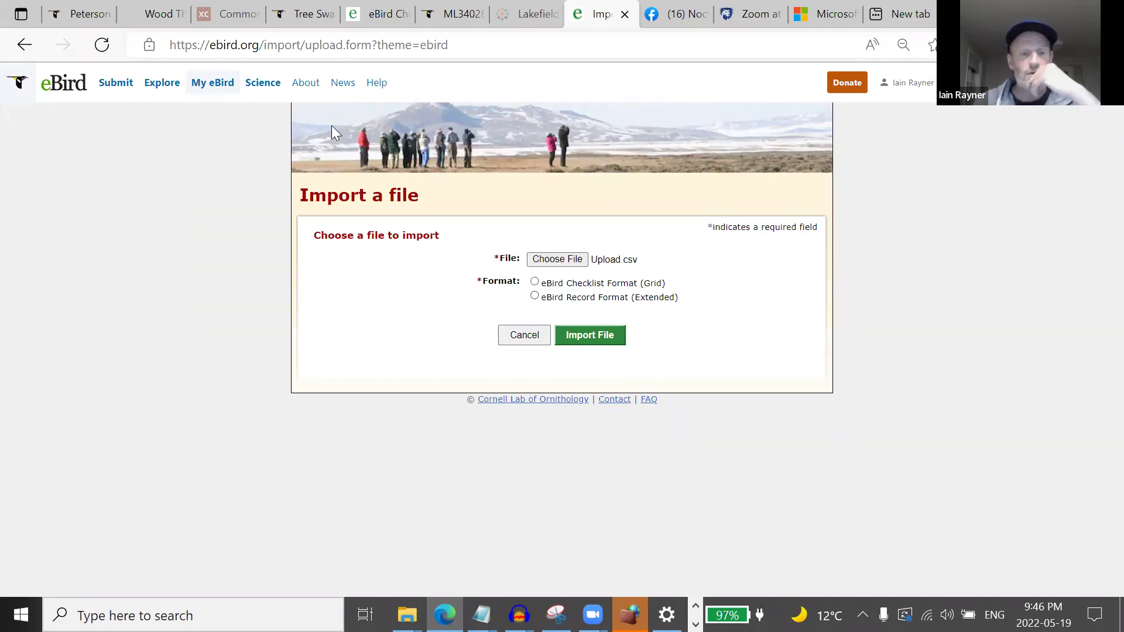
- Open the My Checklists list in My eBird and view the 19 May 2022 3:00 AM checklist
left_click(193, 89)
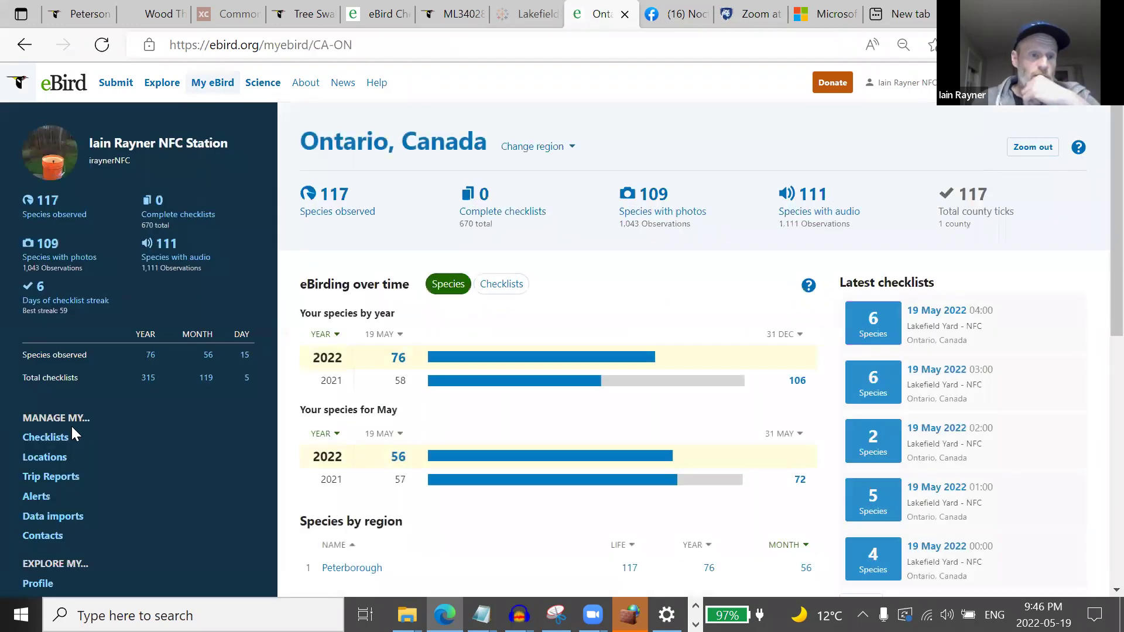
left_click(44, 439)
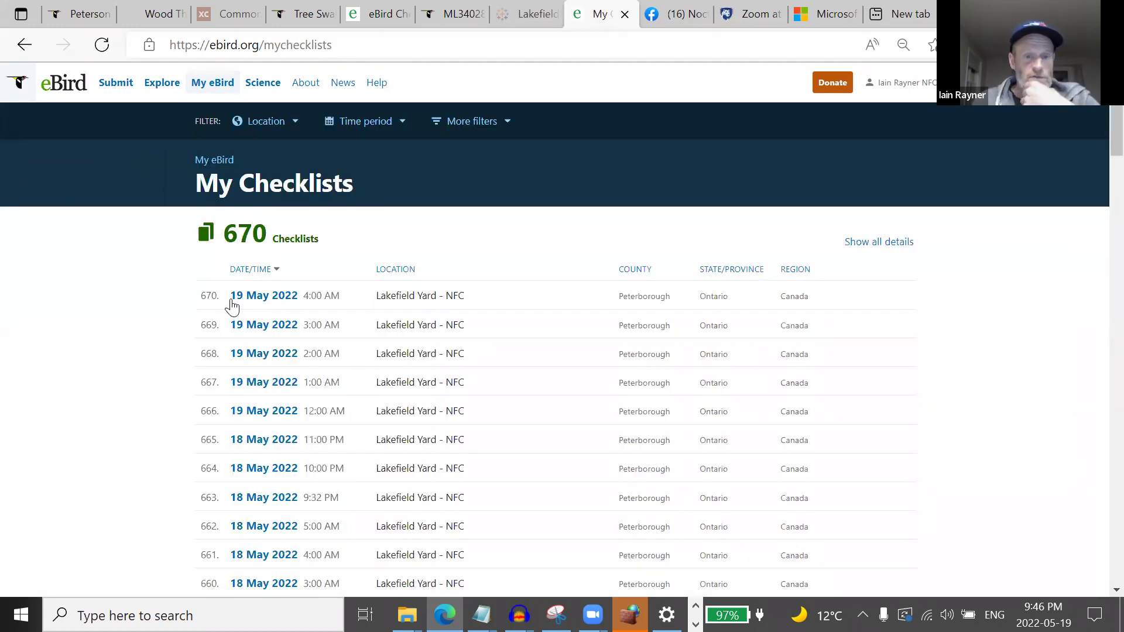
scroll(219, 298, "down", 3)
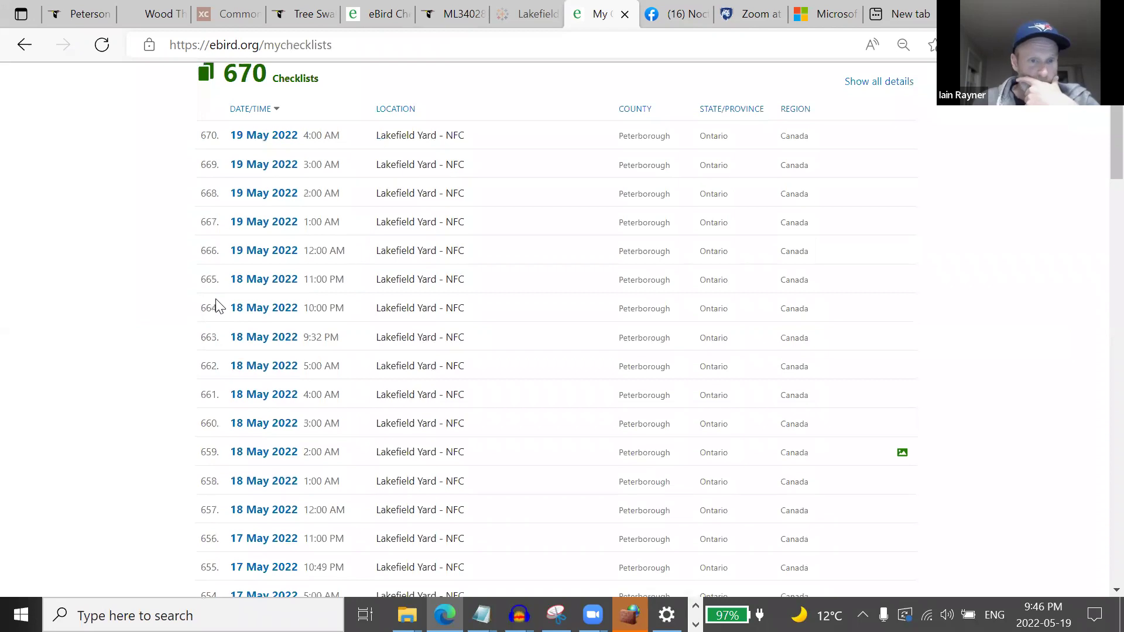
left_click(268, 200)
left_click(24, 44)
left_click(266, 167)
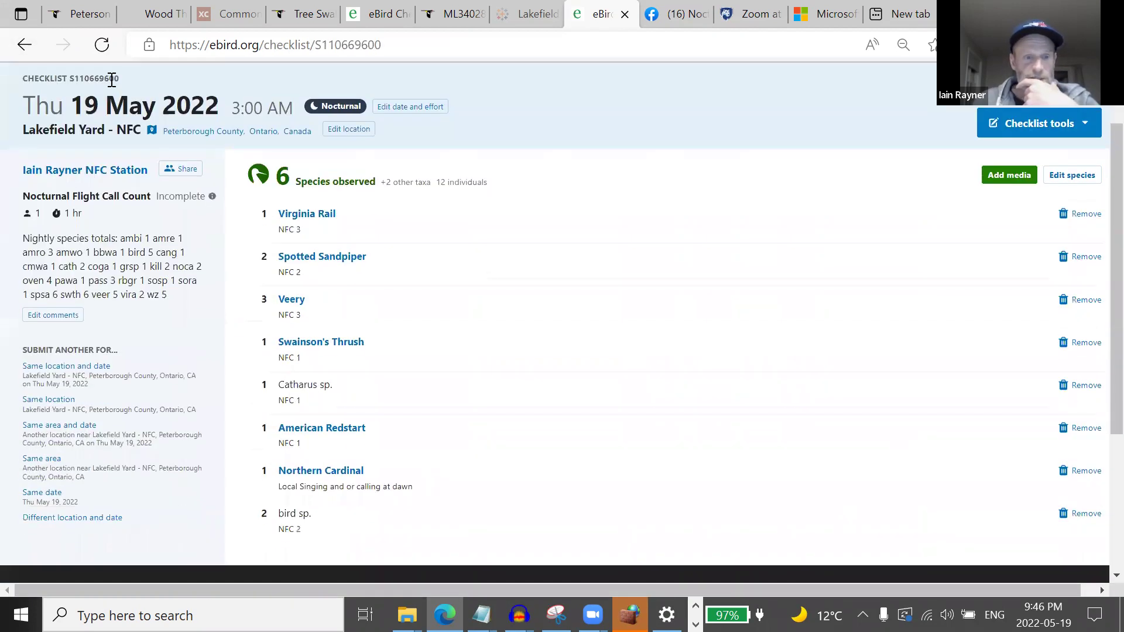
- View the species list of the 19 May 2022 4:00 AM checklist and return to My Checklists
left_click(24, 45)
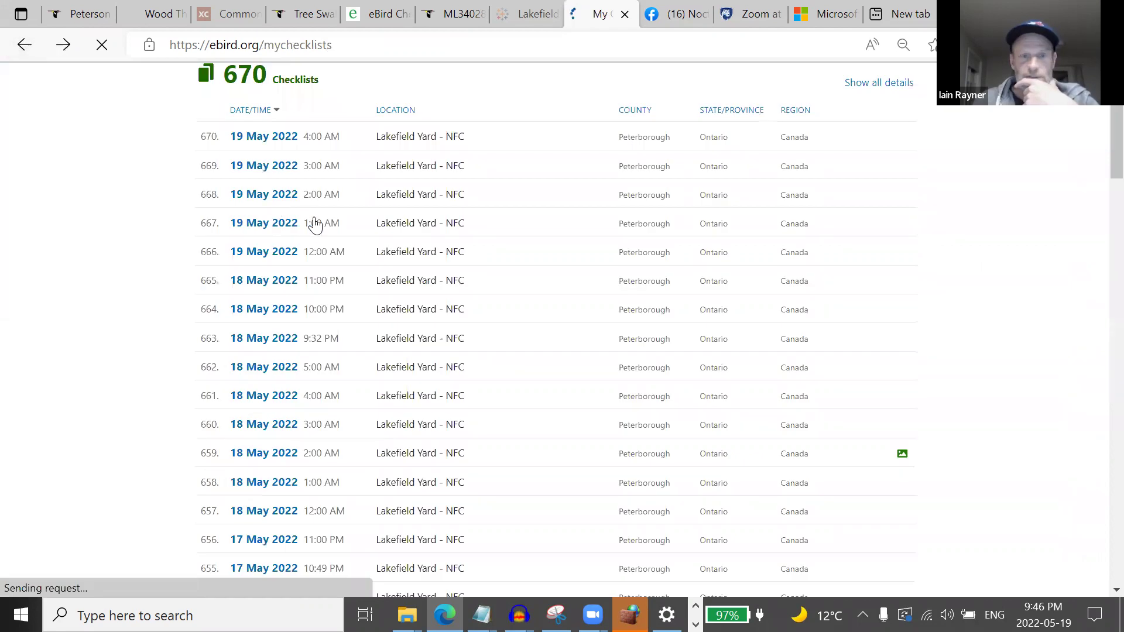
left_click(274, 139)
scroll(237, 238, "down", 1)
scroll(233, 239, "down", 2)
scroll(234, 238, "up", 3)
left_click(24, 45)
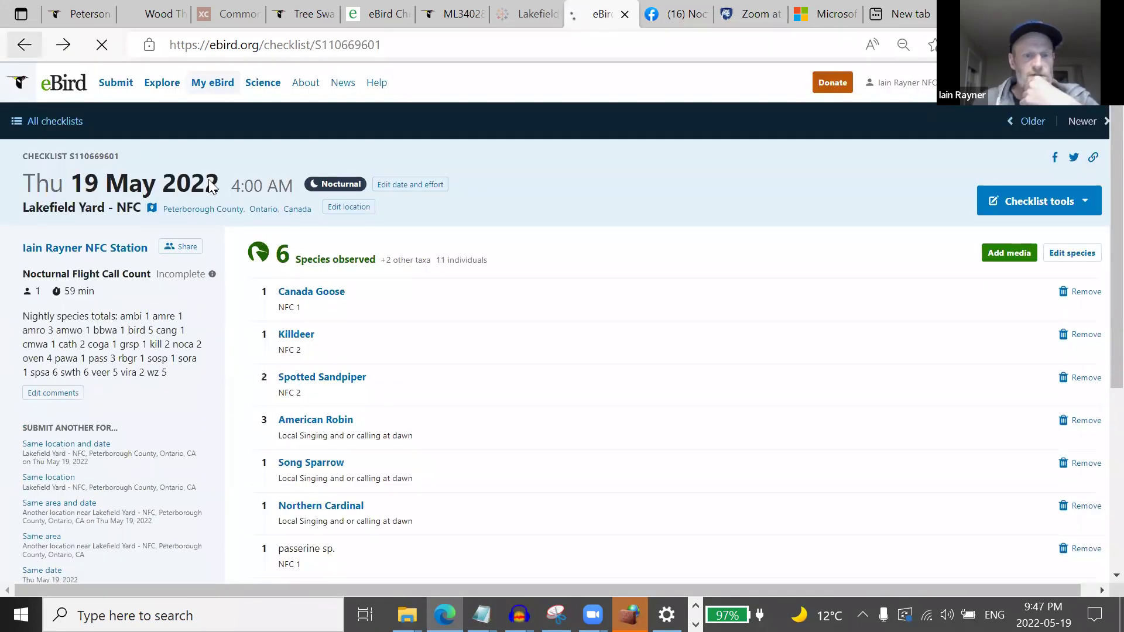
- Look through the 19 May 2022 checklists for 3:00 AM, 2:00 AM and 1:00 AM one after another
left_click(274, 168)
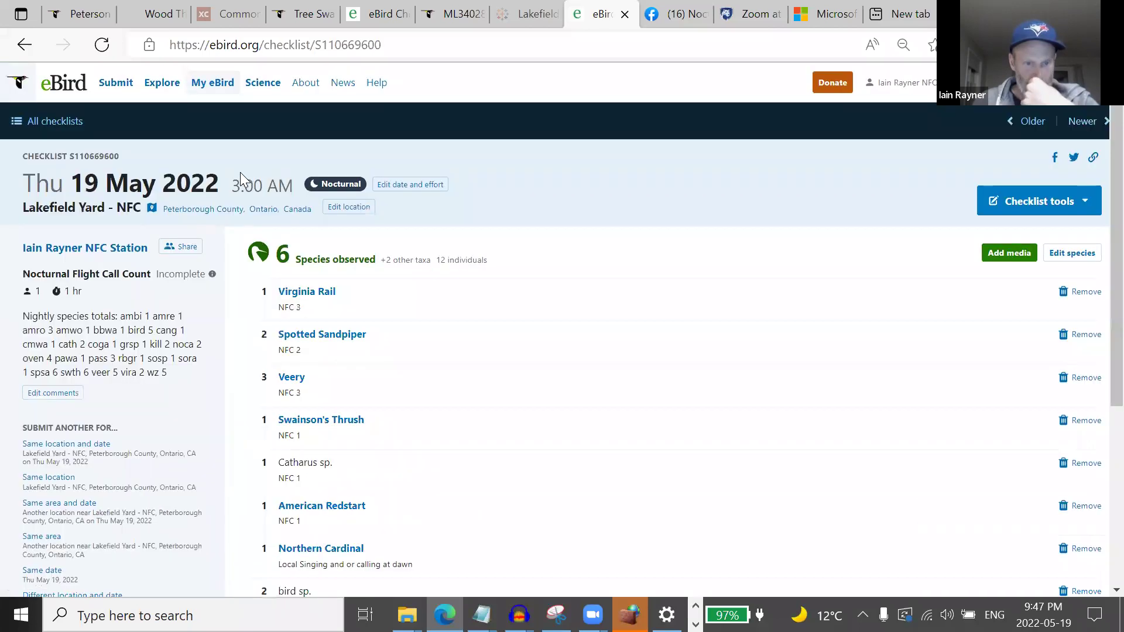
scroll(240, 172, "down", 1)
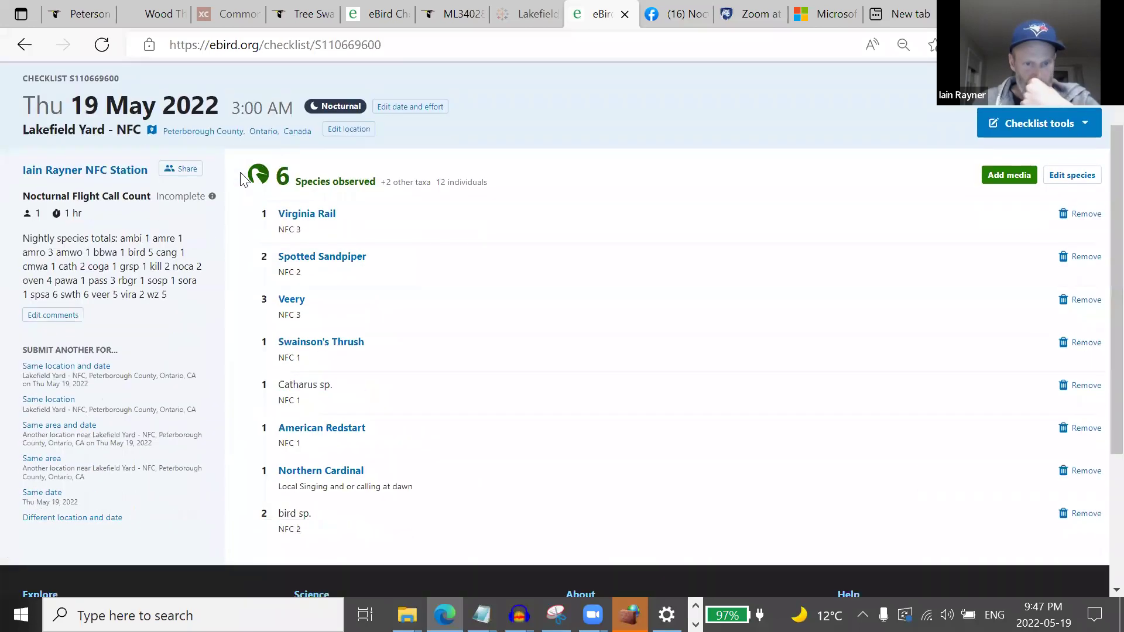
left_click(13, 51)
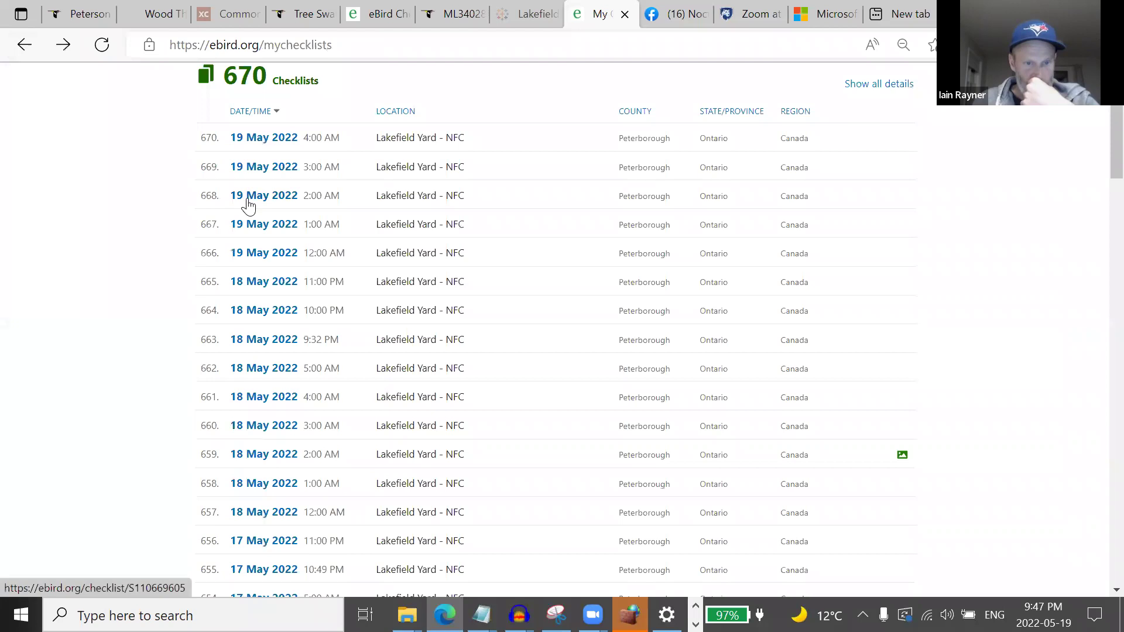
left_click(248, 200)
left_click(14, 48)
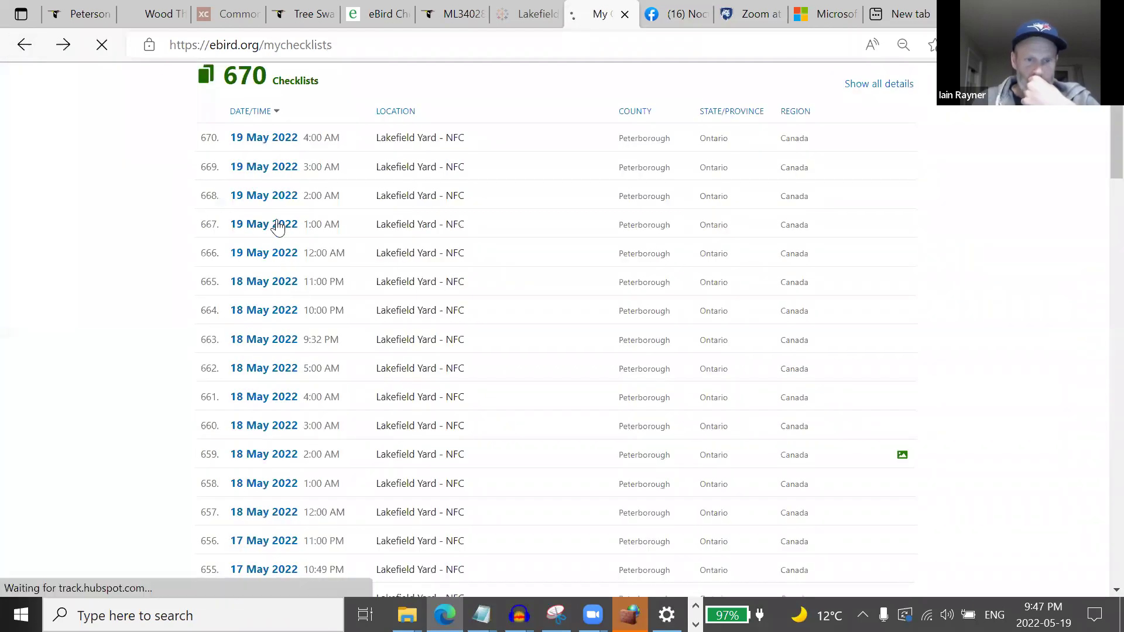
left_click(276, 226)
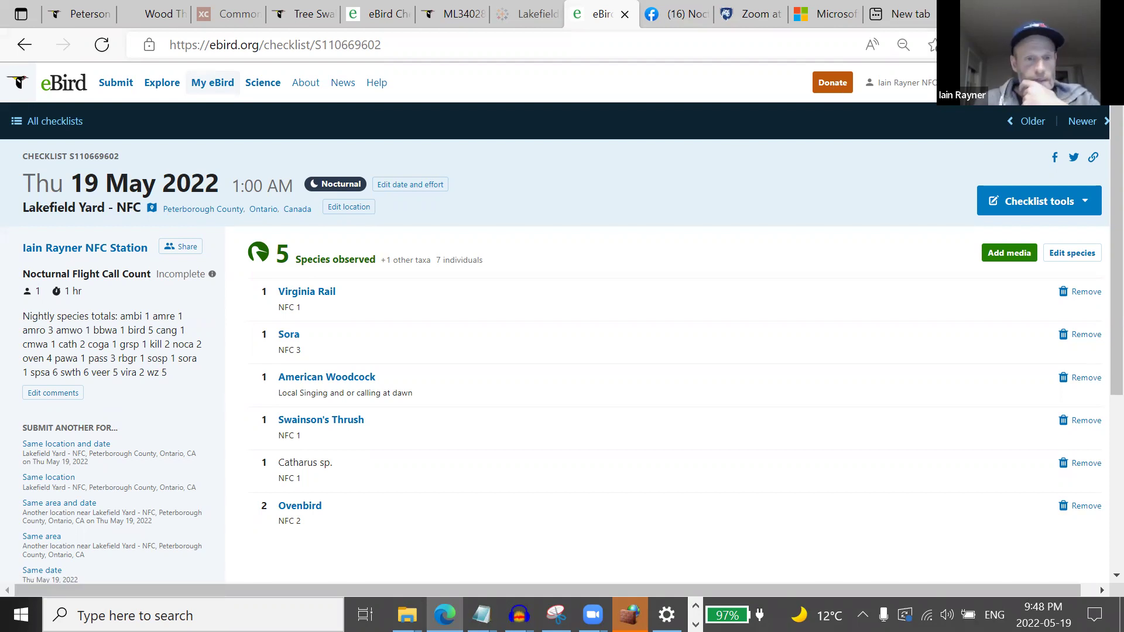
- Switch to File Explorer and open the ToAppend folder under Desktop > NFC > Processing > NFCmaster
key("super+Down")
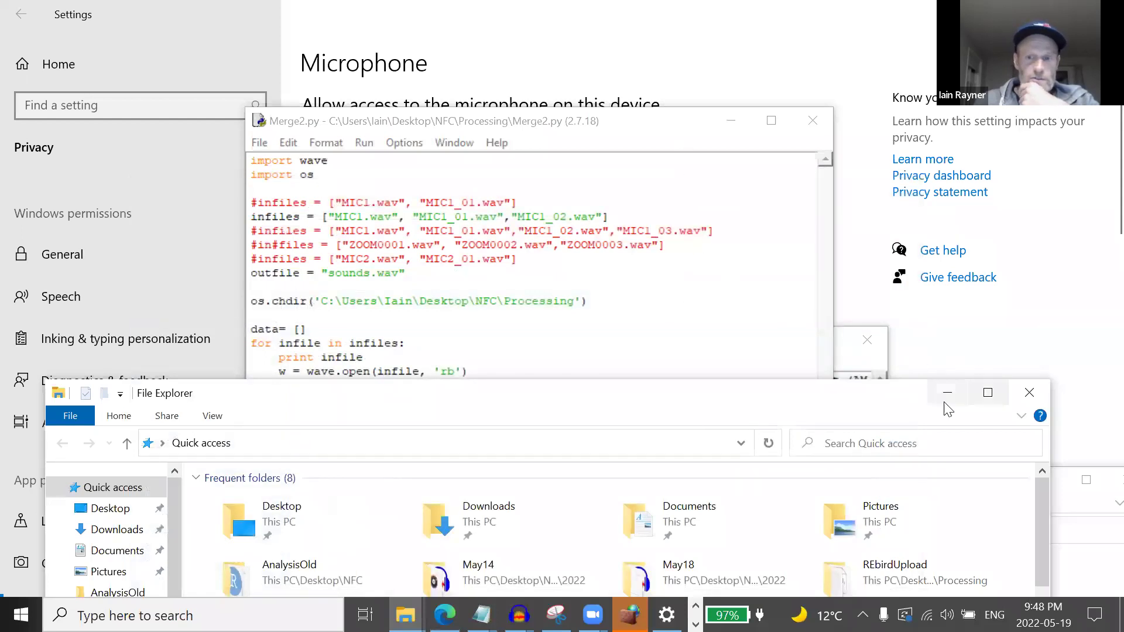
left_click_drag(527, 392, 481, 94)
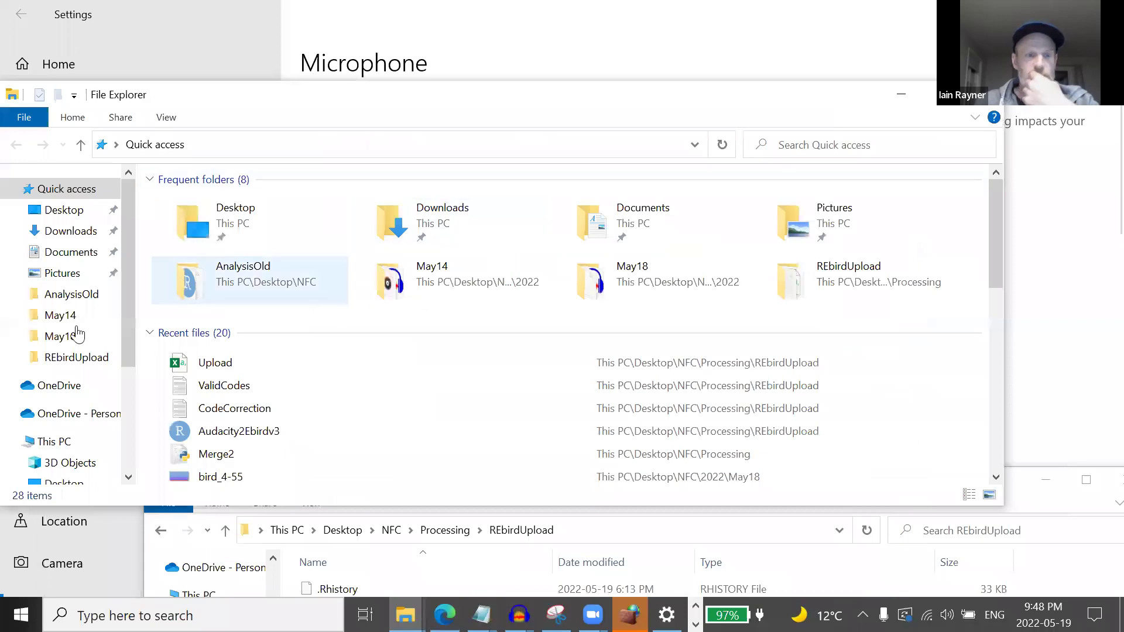
left_click(73, 364)
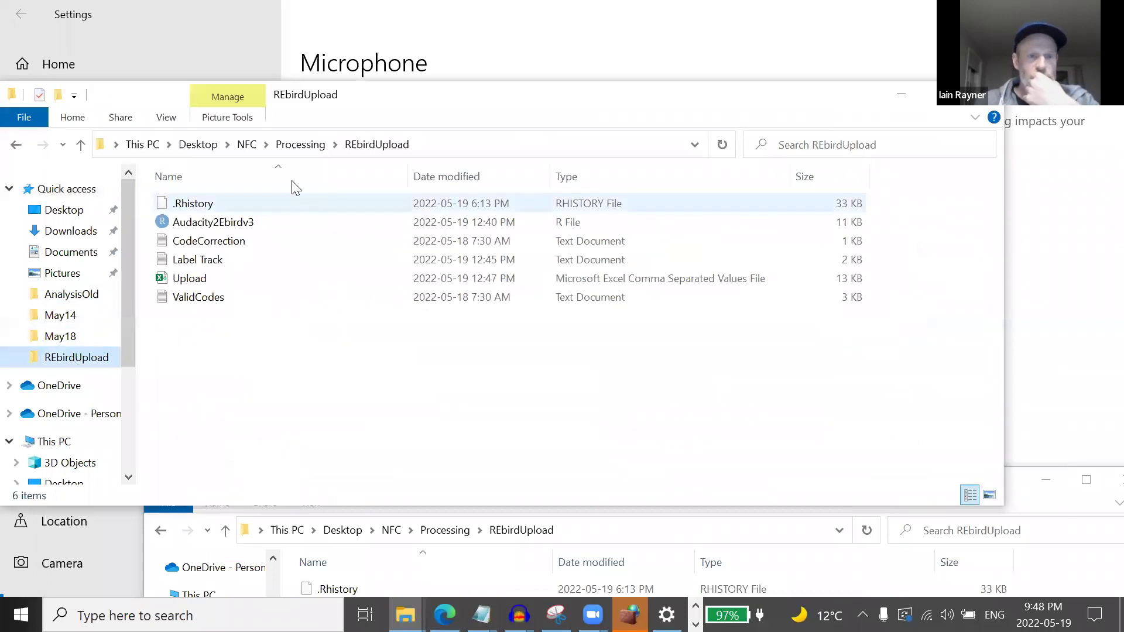
left_click(245, 144)
left_click(184, 285)
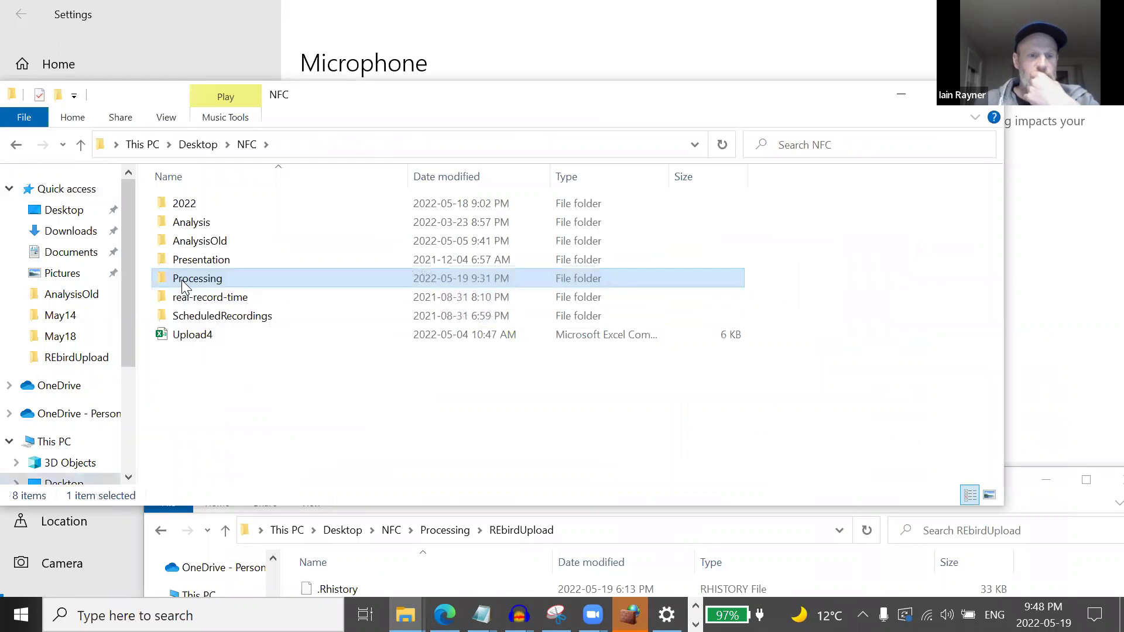
double_click(185, 285)
double_click(200, 335)
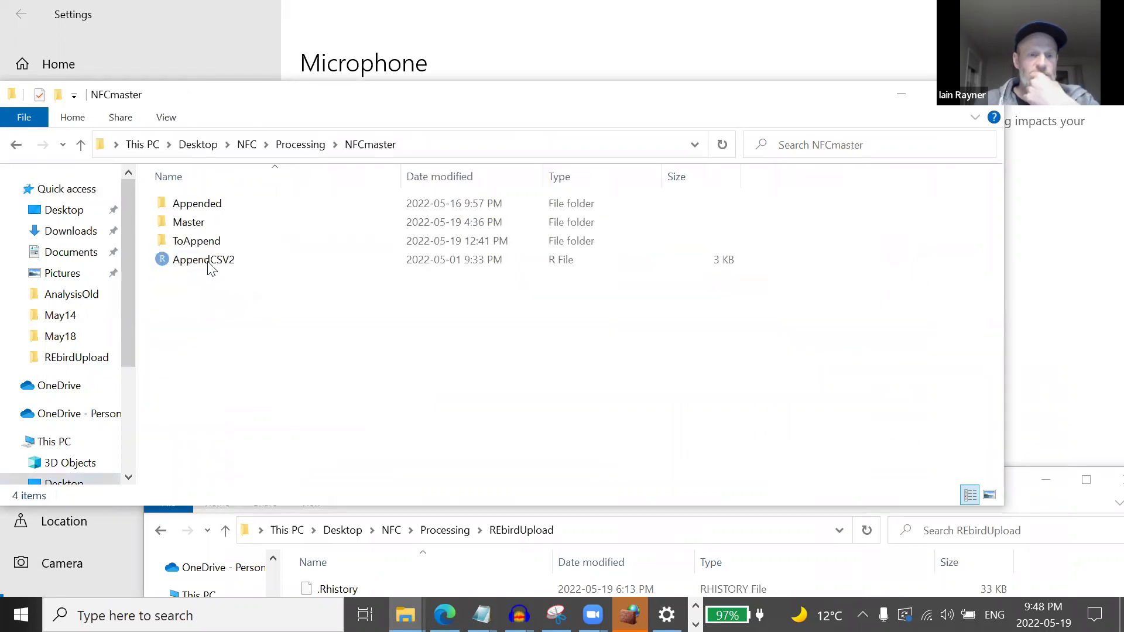
double_click(202, 246)
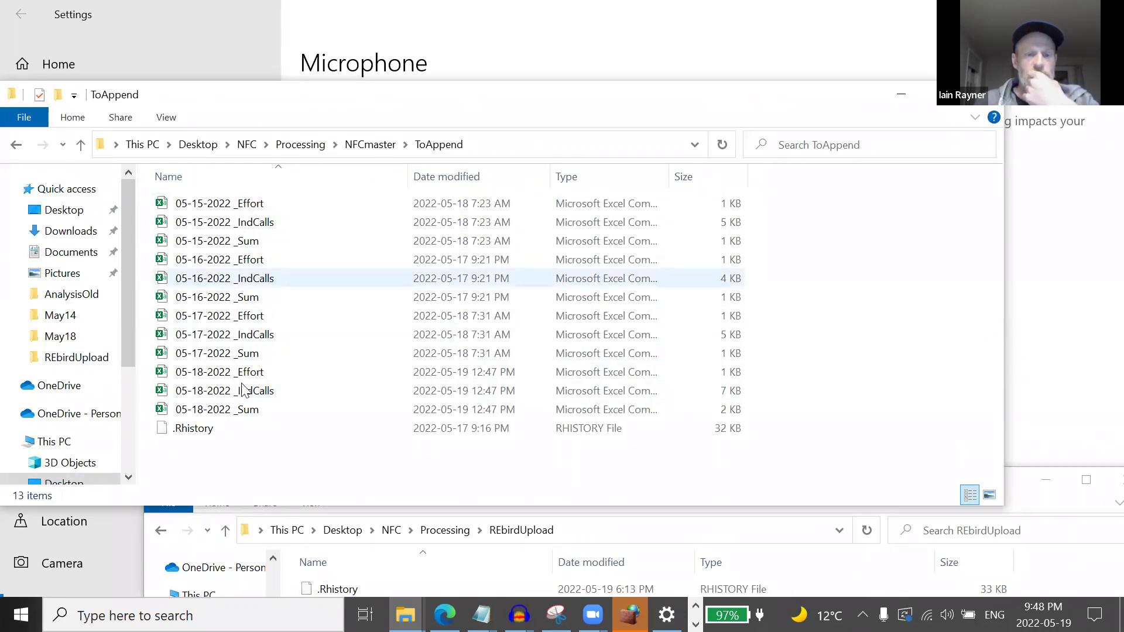
- Open the 05-15-2022 _Effort file in Excel to examine its effort columns, and return to the ToAppend folder
double_click(234, 208)
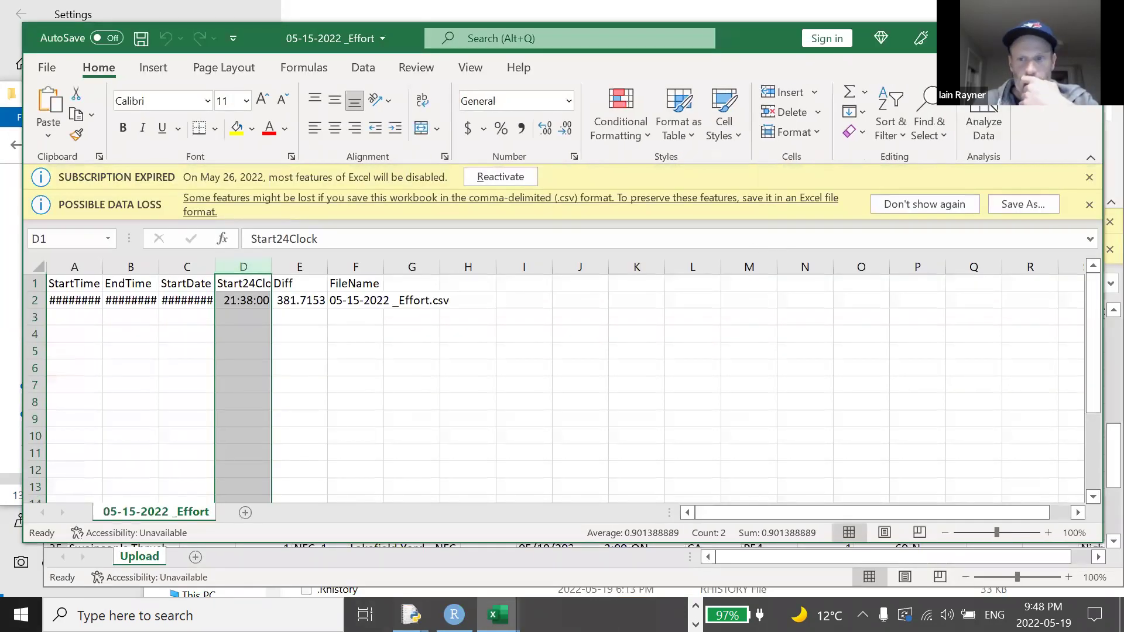
key("alt+Tab")
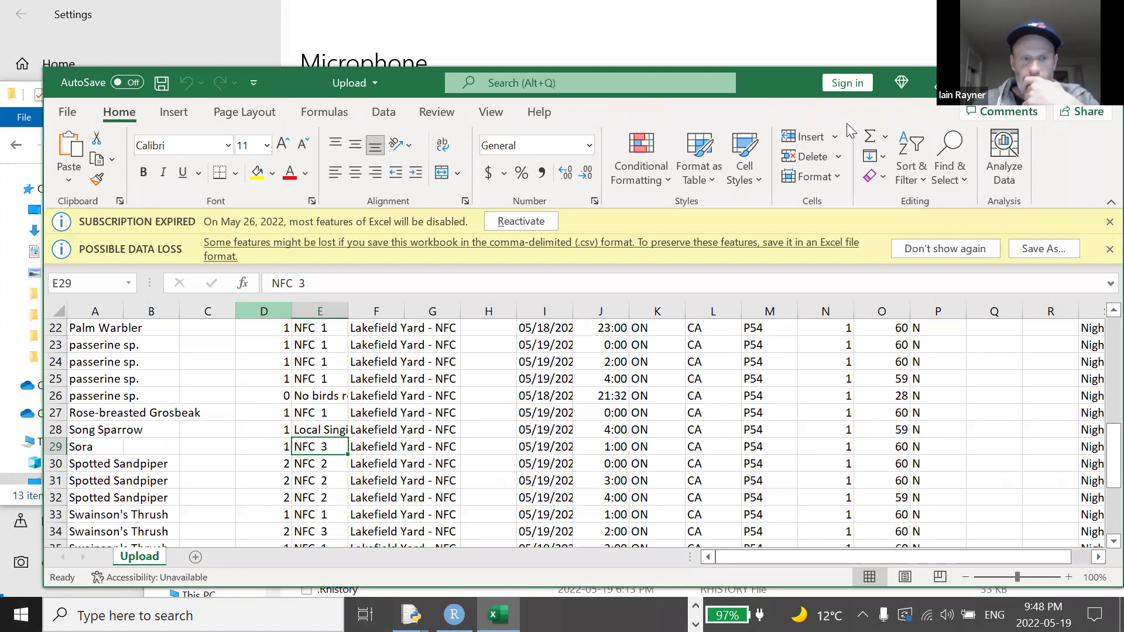
key("alt+Tab")
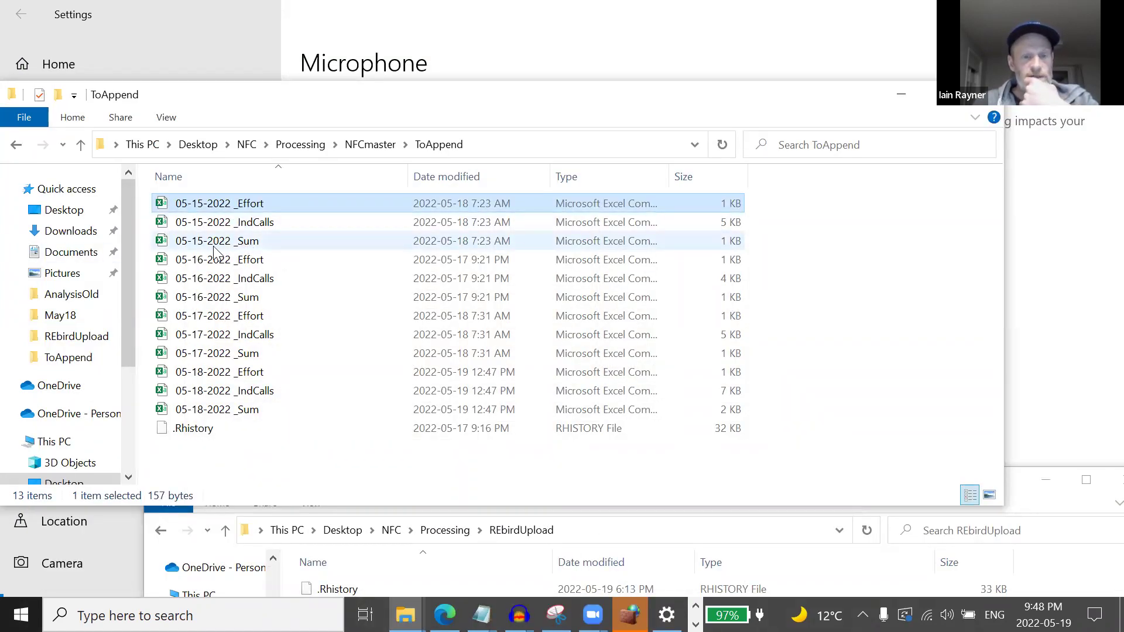
- Open Master_Effort from the NFCmaster > Master folder and look through its nightly effort rows
left_click(370, 149)
double_click(191, 230)
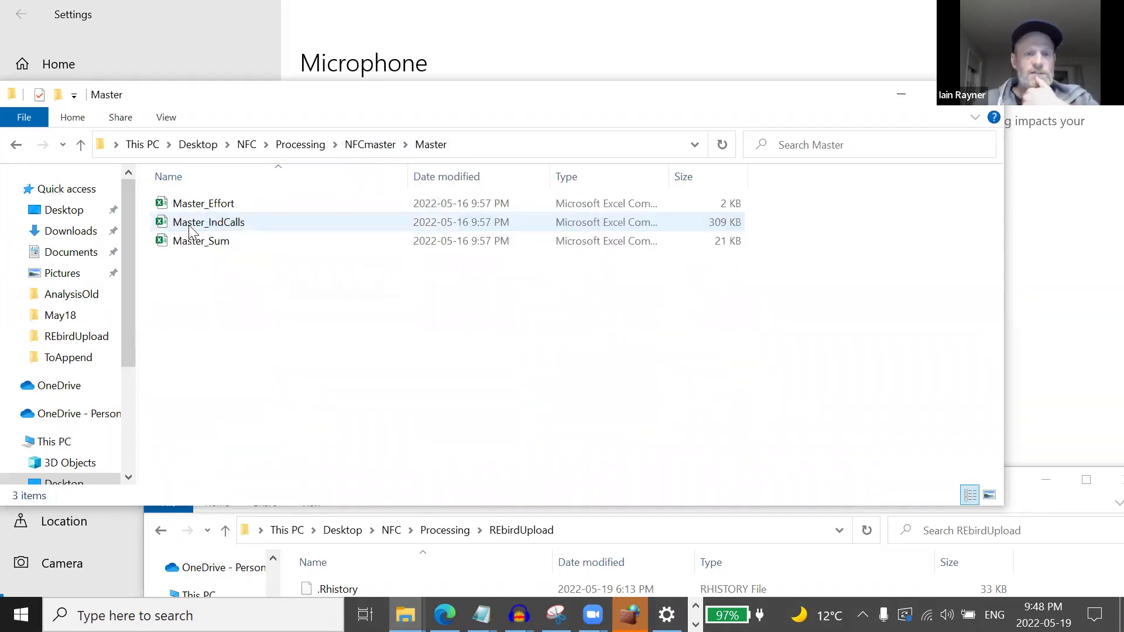
double_click(219, 210)
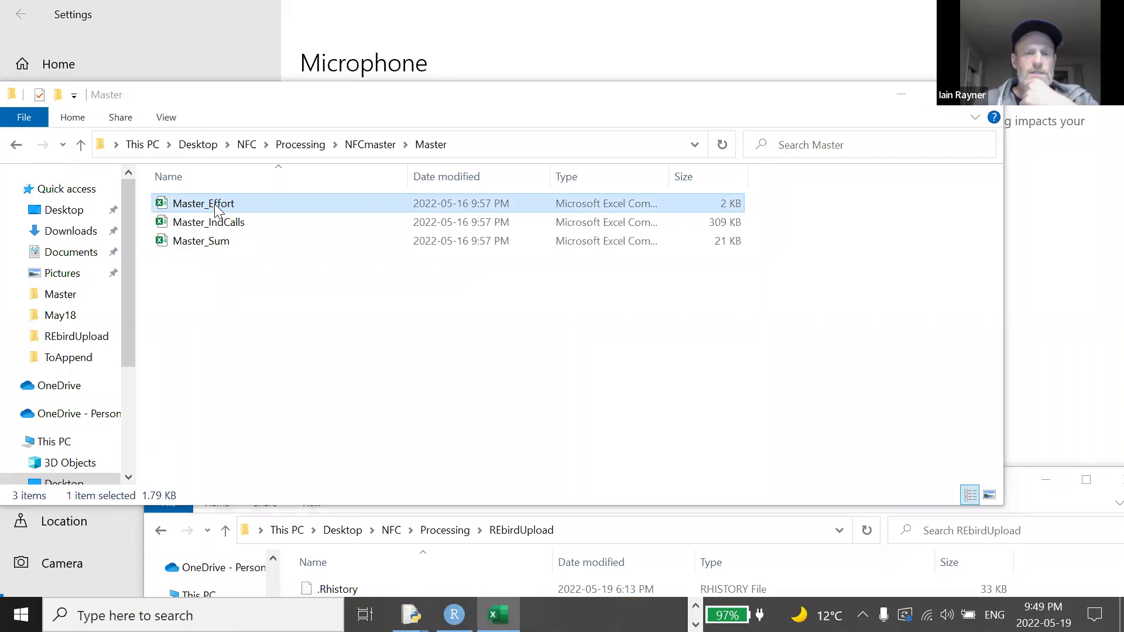
scroll(350, 381, "down", 1)
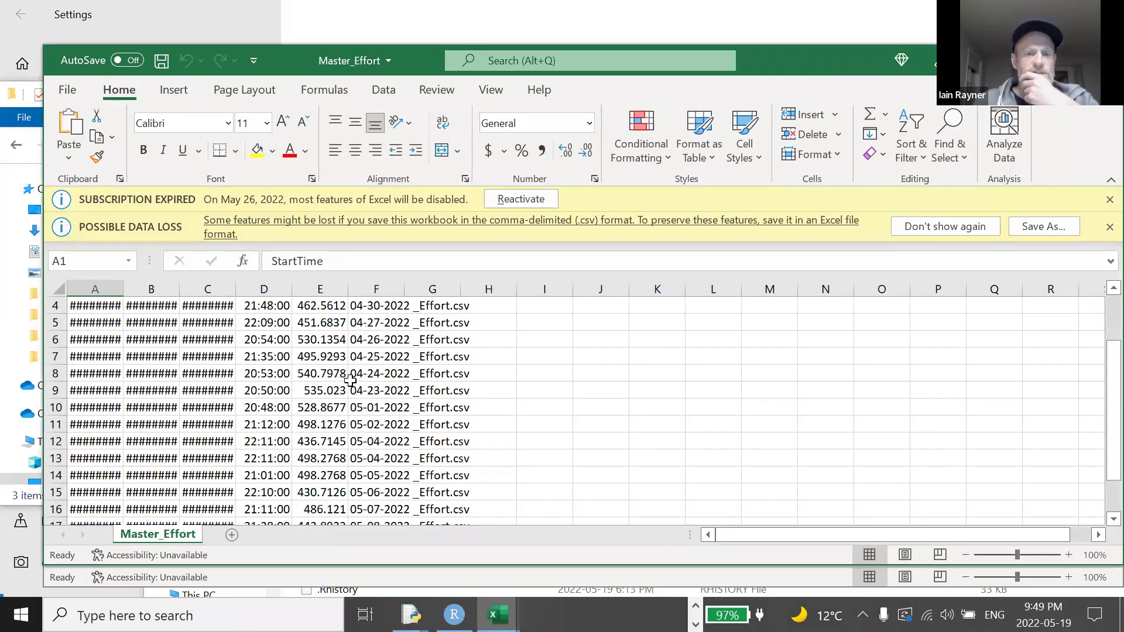
scroll(350, 381, "up", 1)
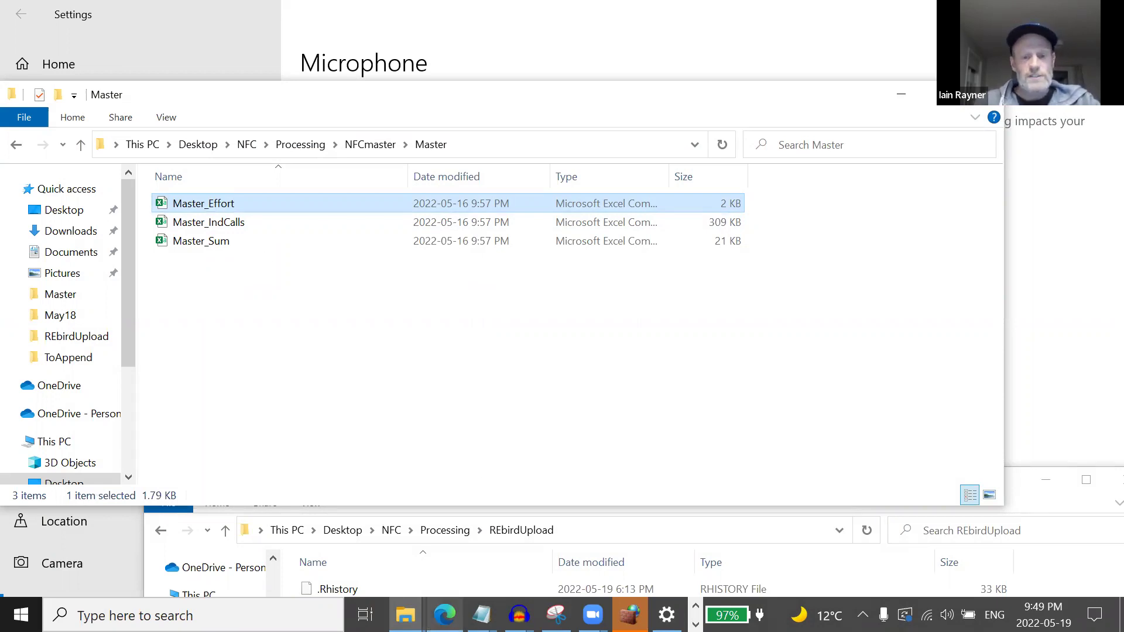
- Switch to the browser and bring up the Lakefield NFC Station 2021 Tableau story in a maximized window
key("alt+Tab")
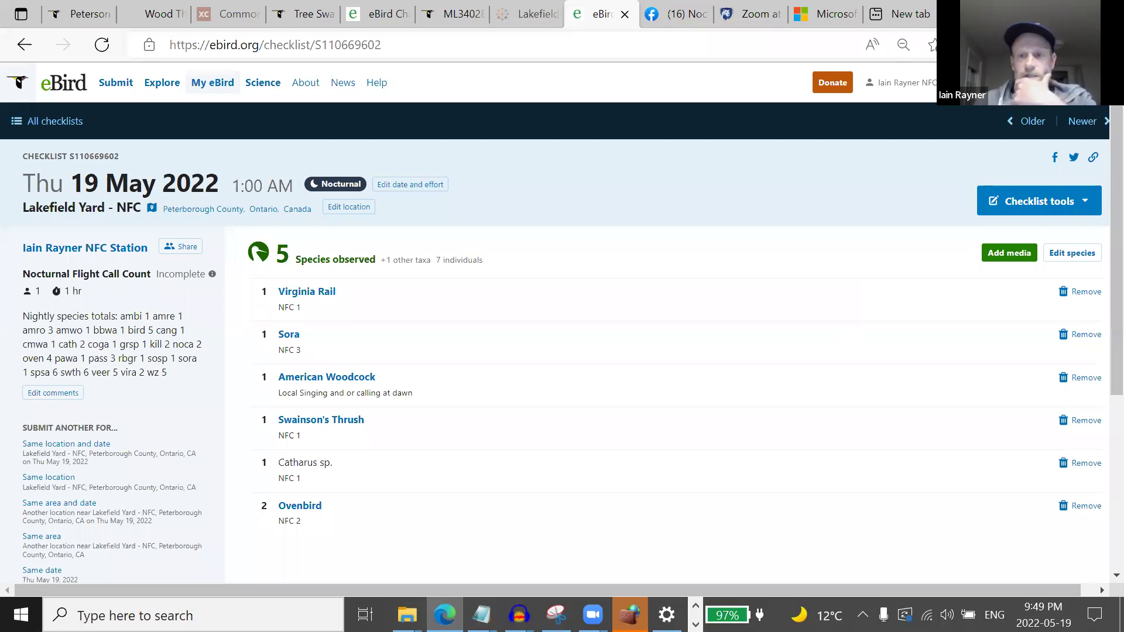
key("super+Down")
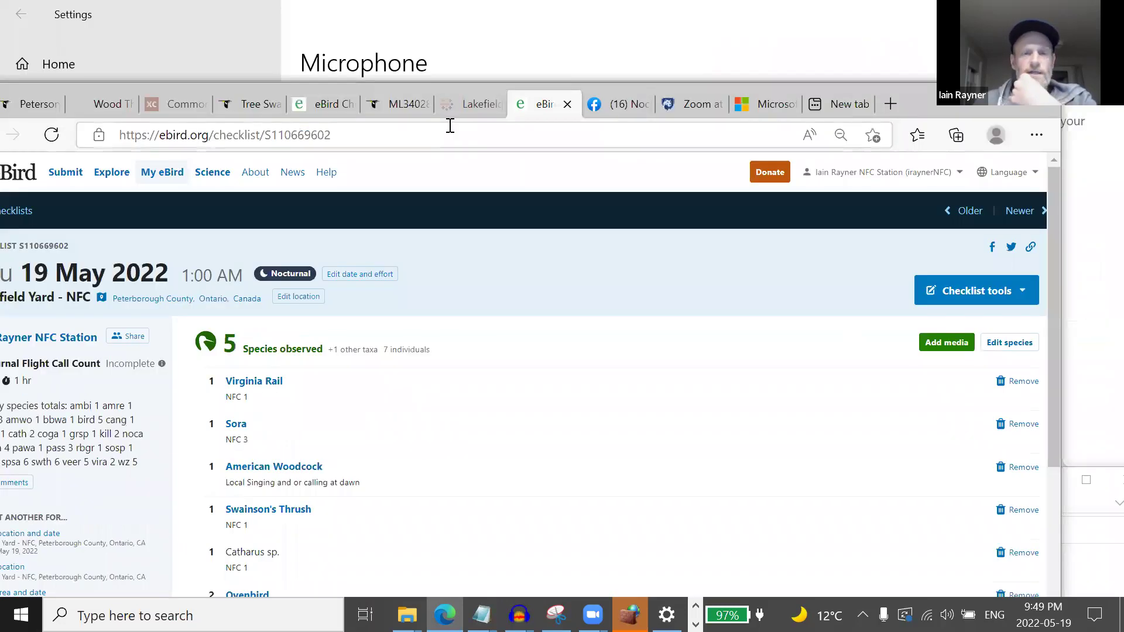
left_click(465, 105)
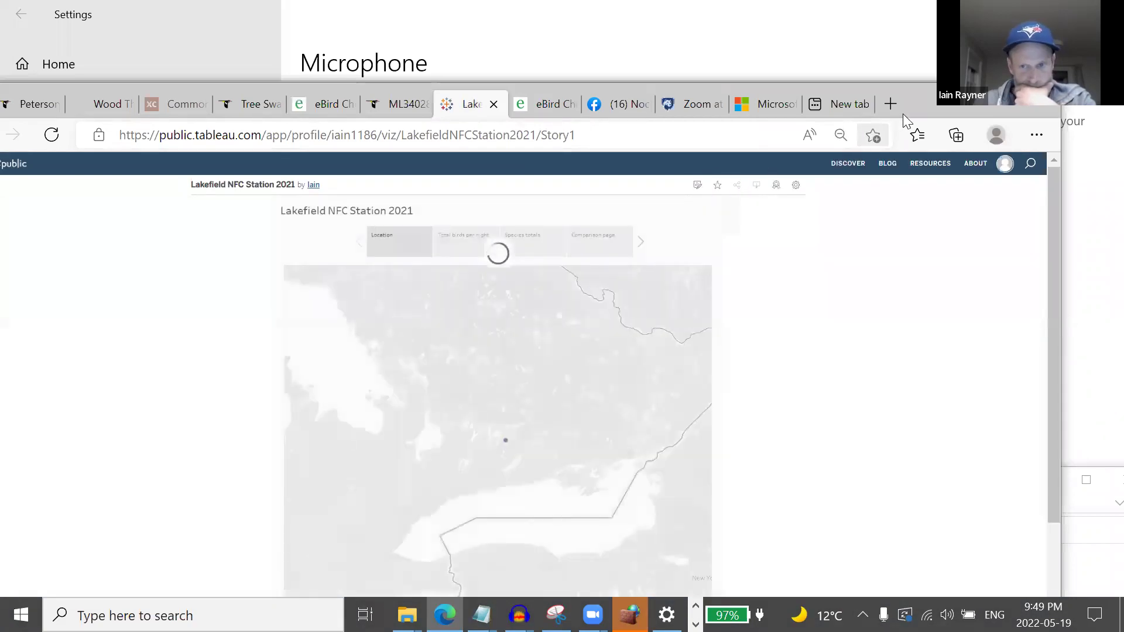
left_click_drag(922, 104, 939, 66)
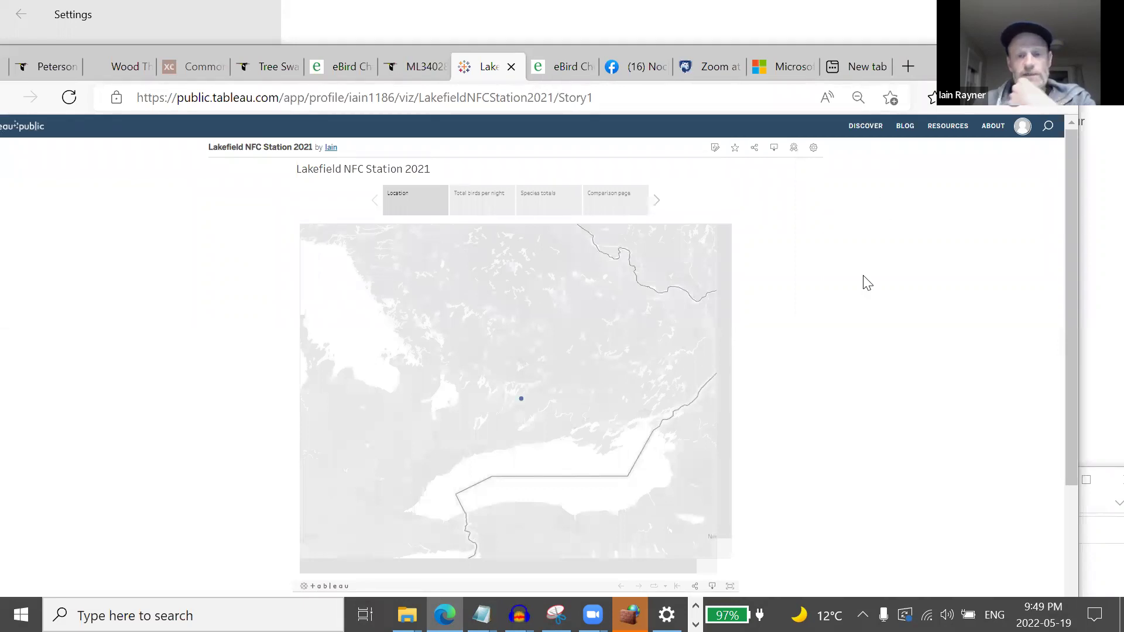
key("super+Up")
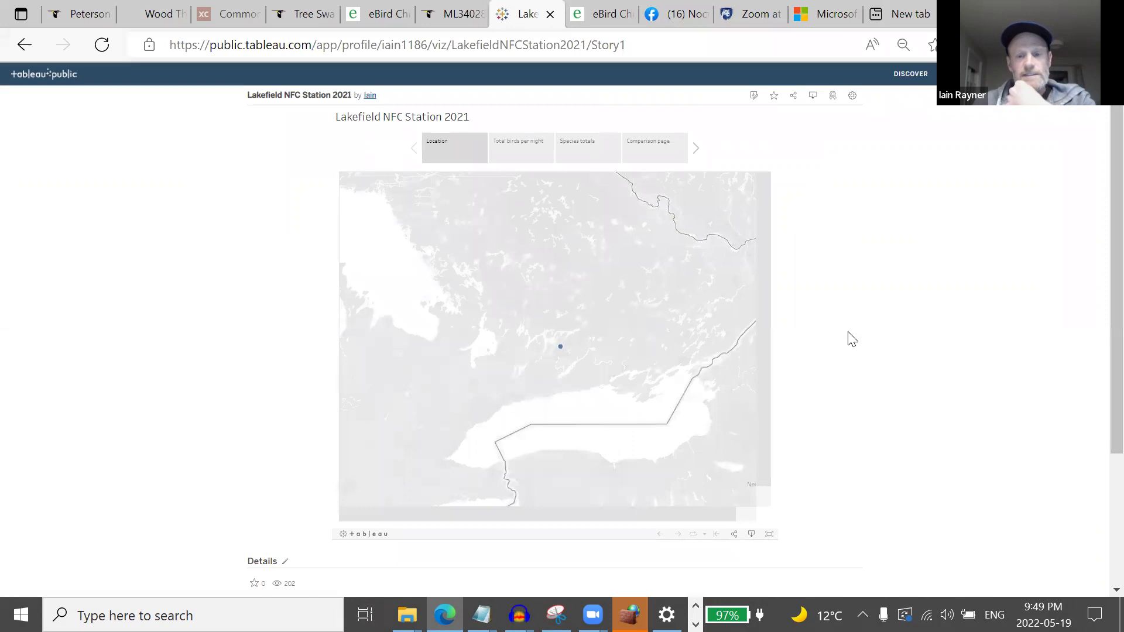
- Show the Total birds per night chart for Canada Warbler only, clearing all other species from the Common name filter
left_click(521, 157)
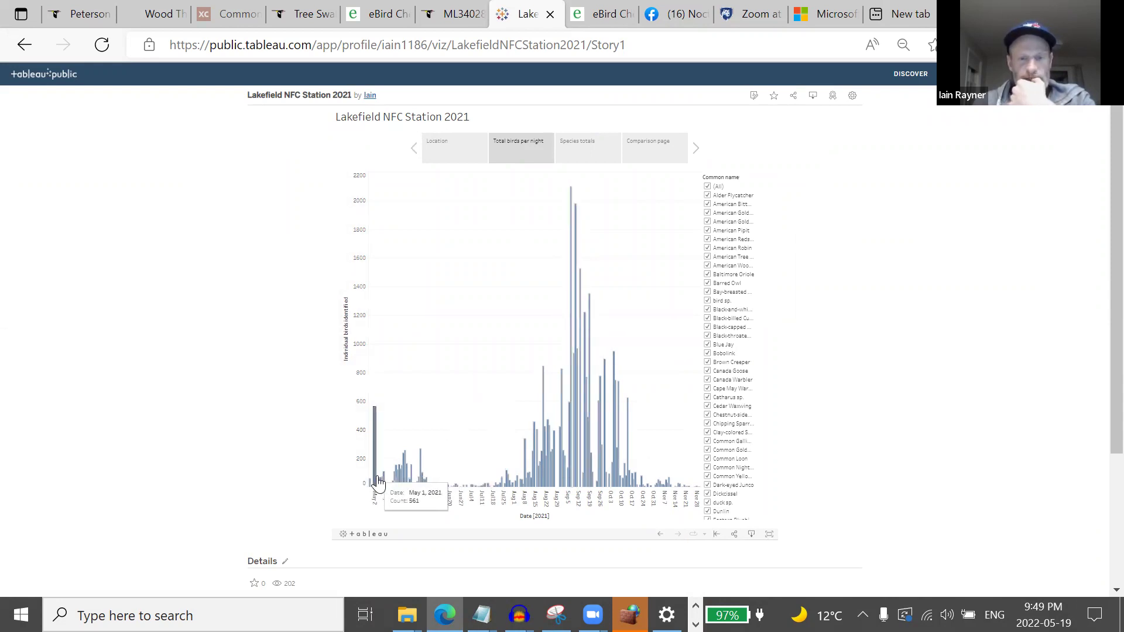
left_click(708, 187)
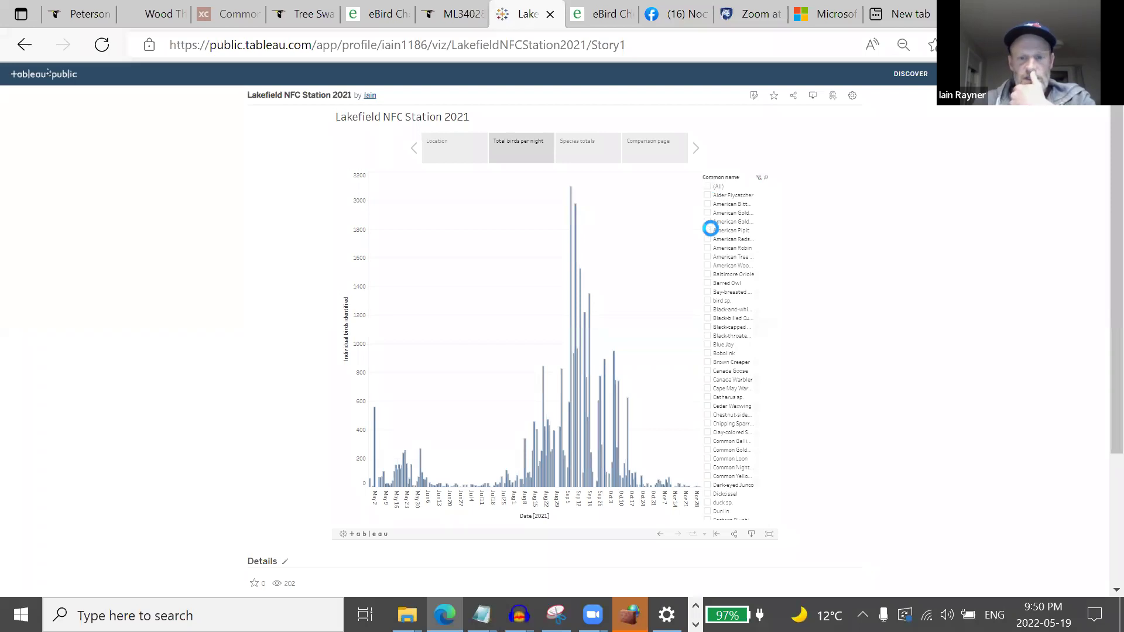
left_click(707, 380)
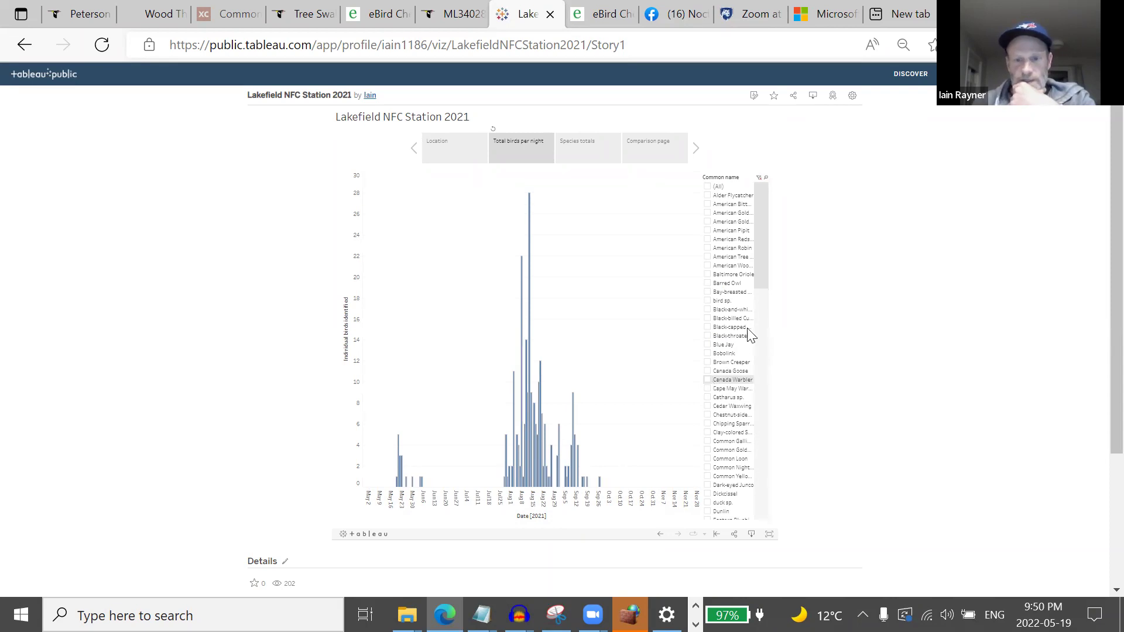
- Replace Canada Warbler with Swainson's Thrush in the Common name filter and inspect the nightly counts
scroll(761, 281, "down", 2)
left_click(739, 367)
scroll(745, 379, "down", 15)
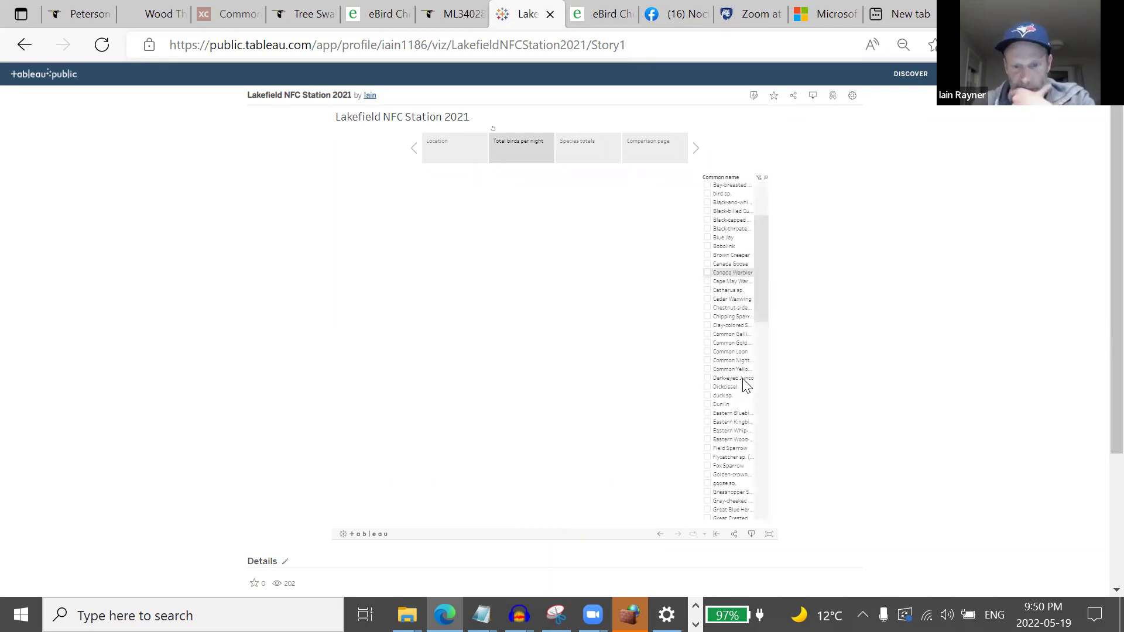
scroll(744, 383, "down", 1)
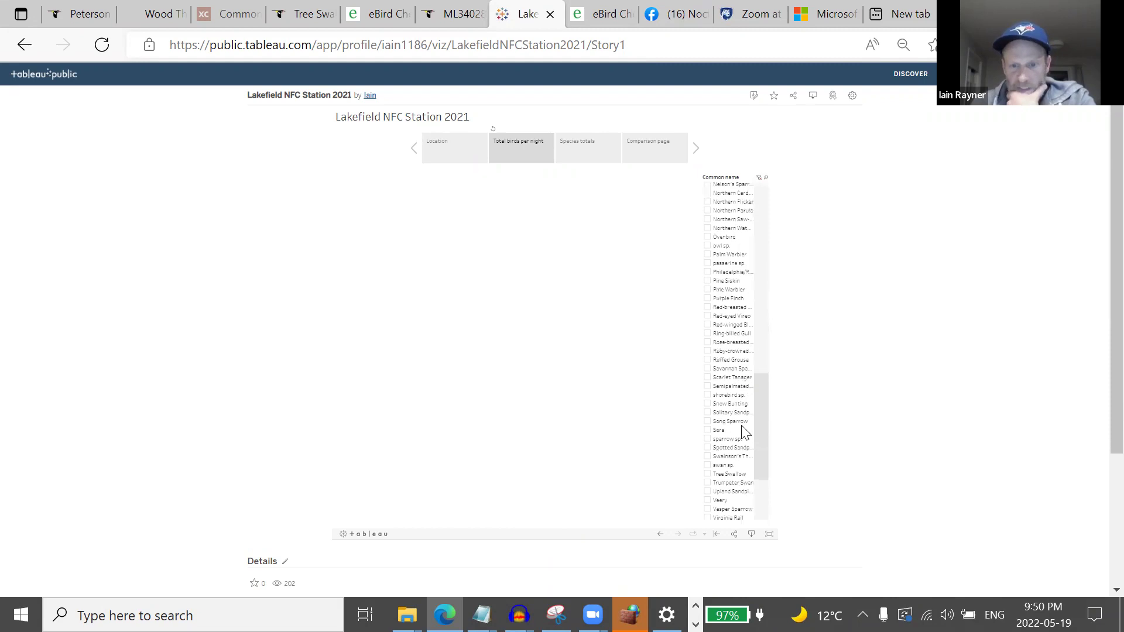
left_click(706, 457)
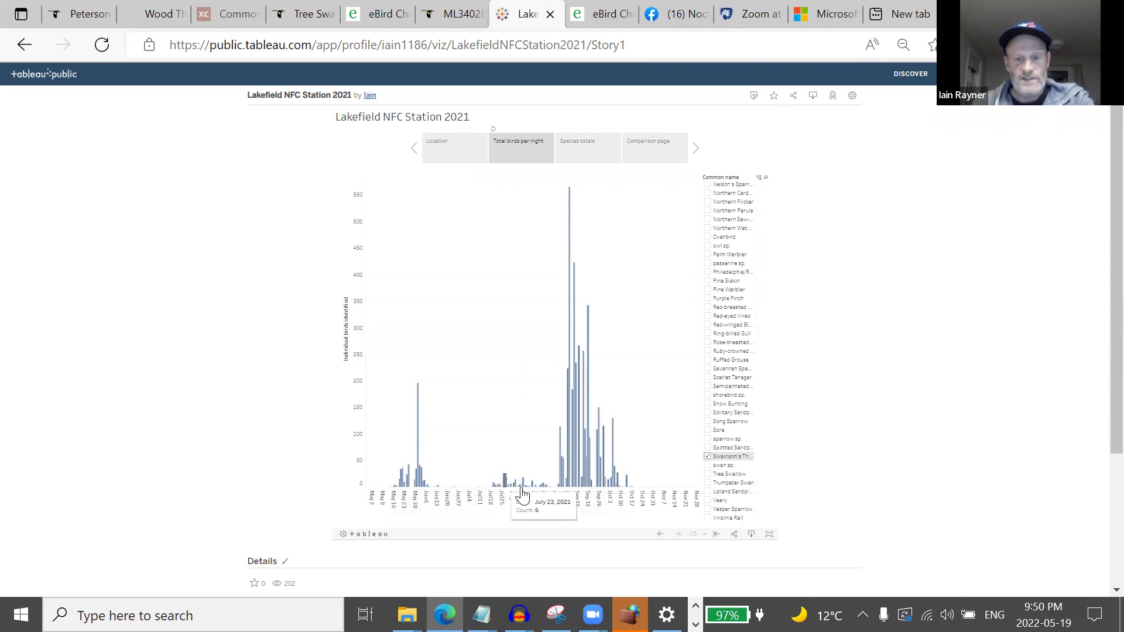
mouse_move(501, 494)
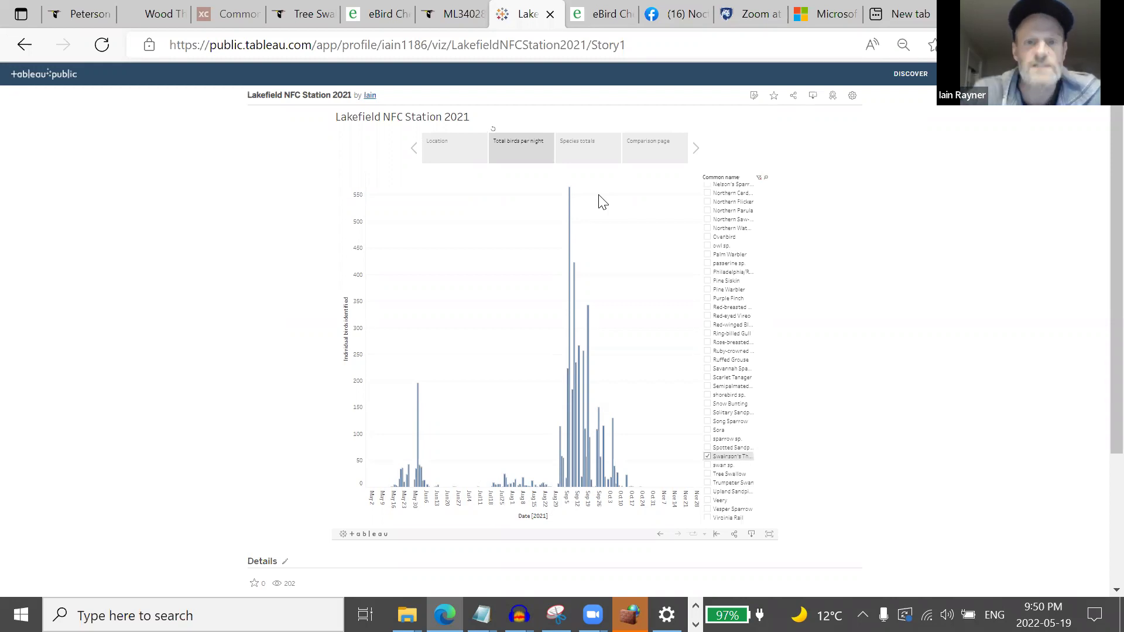
- View the story's Species totals table and bring up the Comparison page
left_click(593, 156)
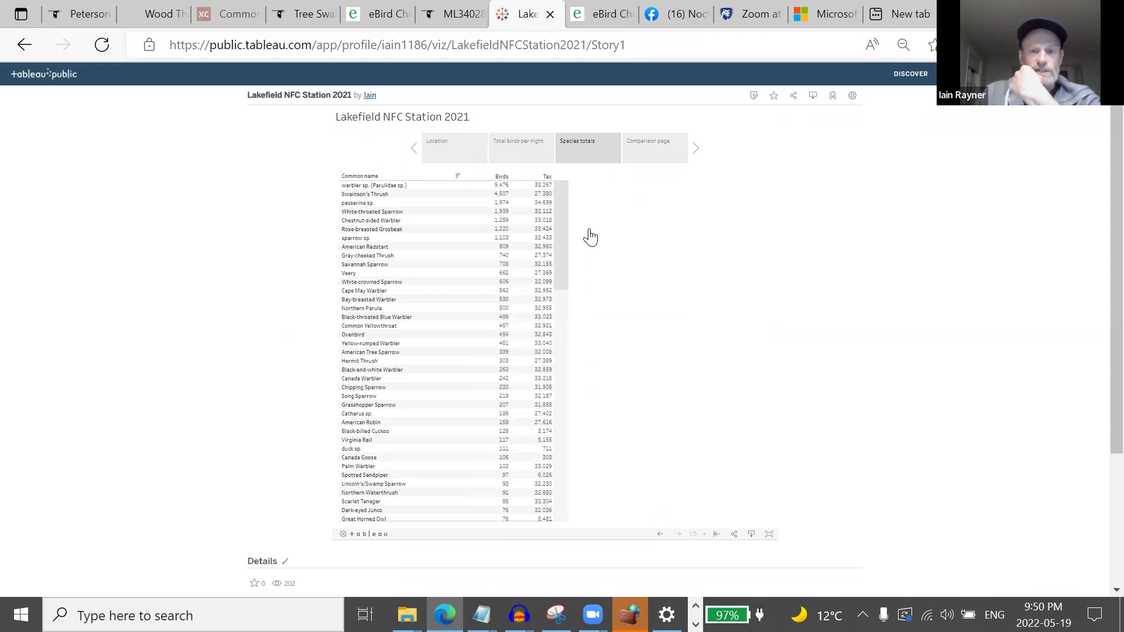
left_click(647, 156)
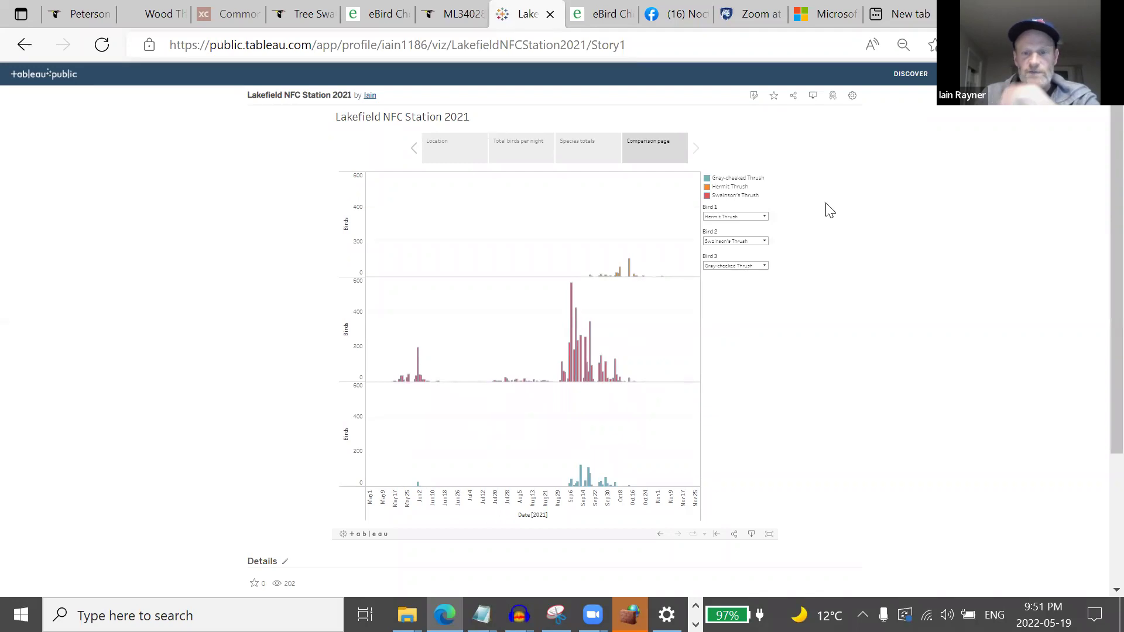
- On the Comparison page, set Bird 1 to Northern Waterthrush and Bird 2 to Cape May Warbler
left_click(764, 218)
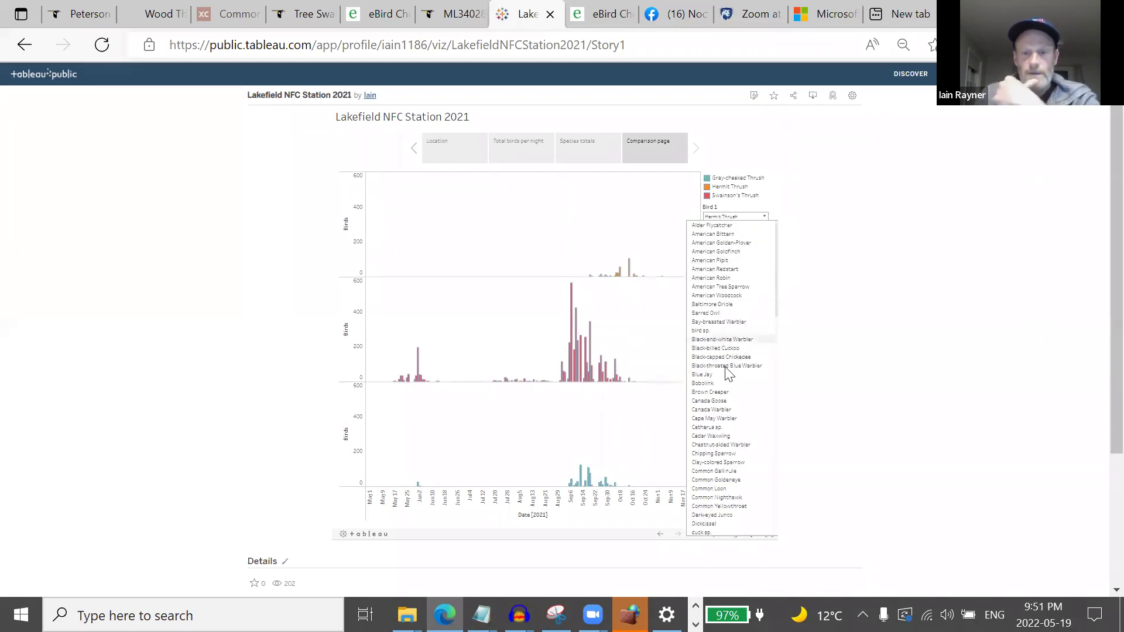
scroll(720, 417, "down", 4)
scroll(721, 380, "down", 1)
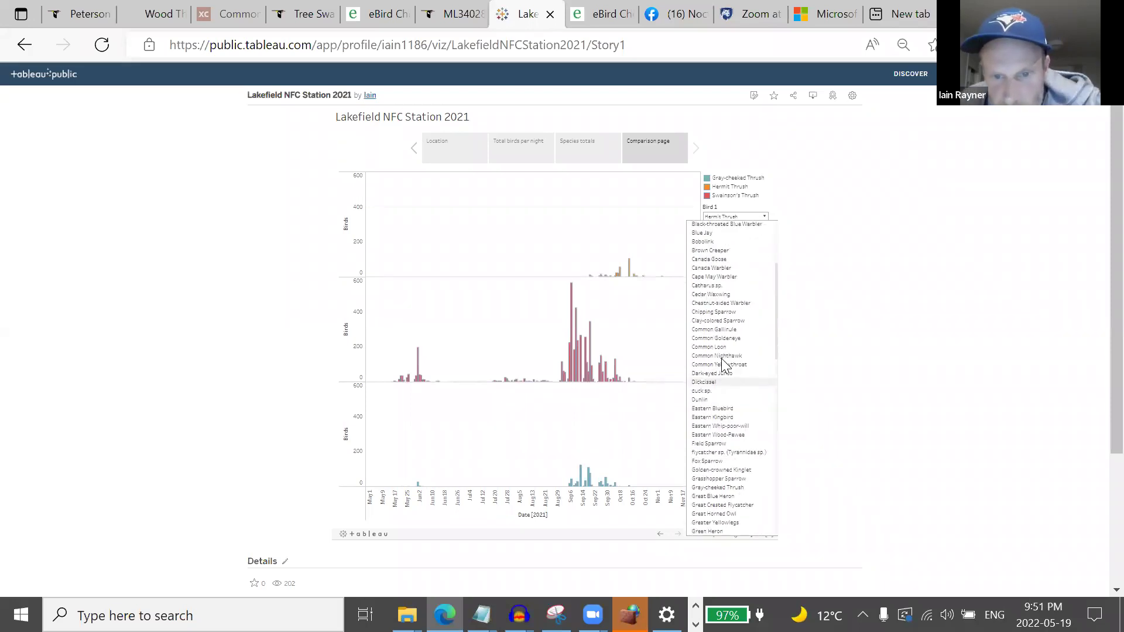
scroll(723, 364, "down", 5)
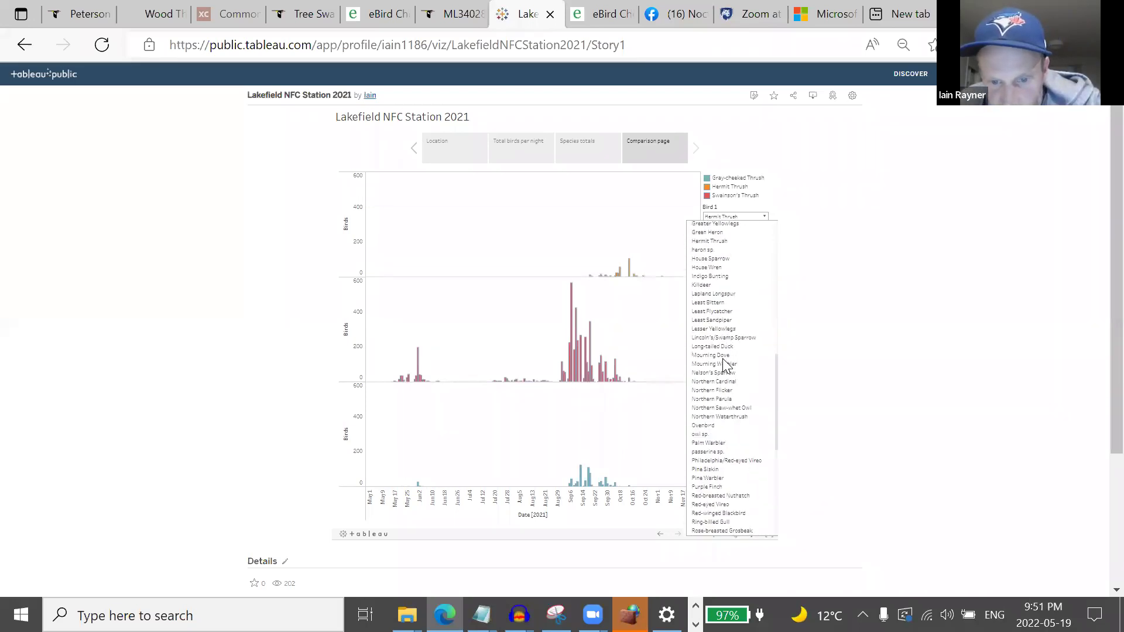
left_click(706, 337)
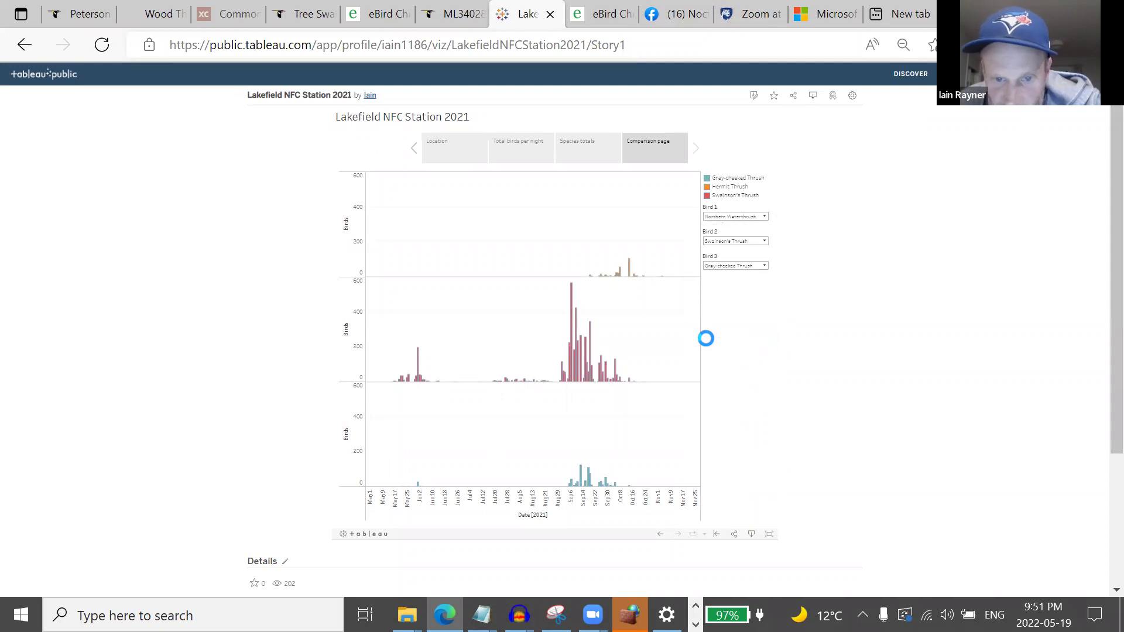
left_click(765, 242)
scroll(745, 301, "down", 2)
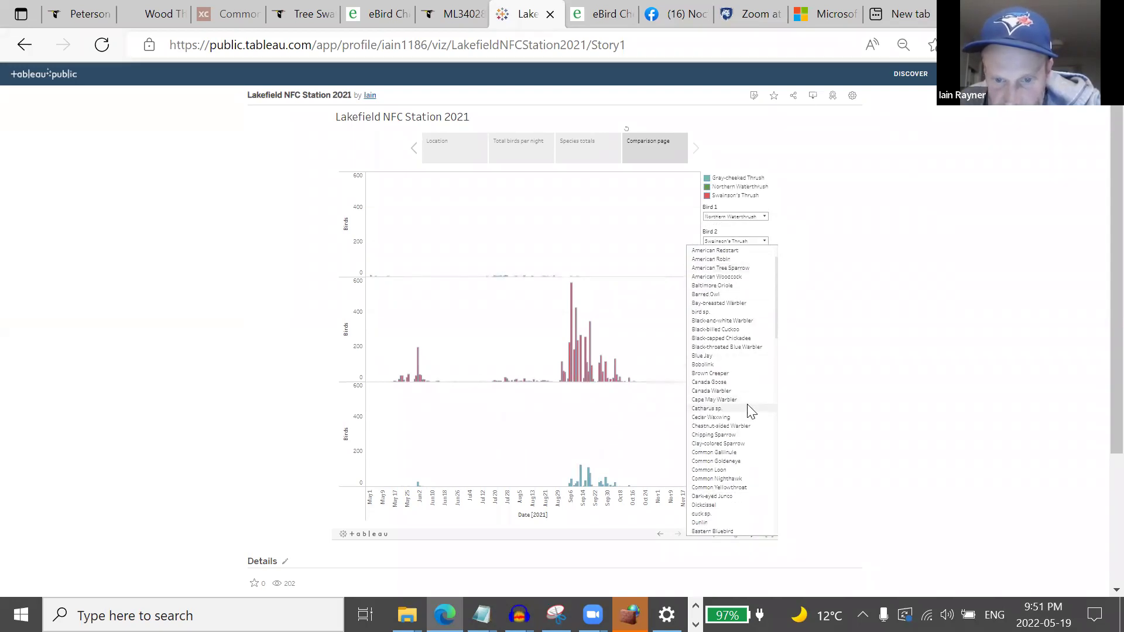
left_click(738, 399)
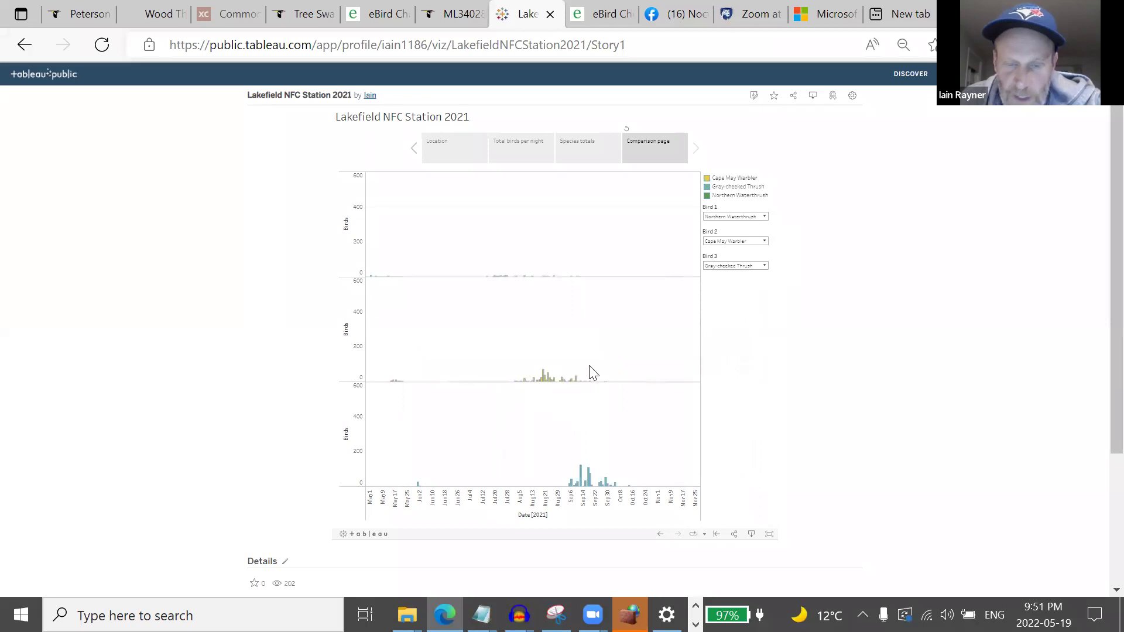
- Set Bird 3 on the Comparison page to Ovenbird
left_click(764, 267)
scroll(744, 344, "down", 2)
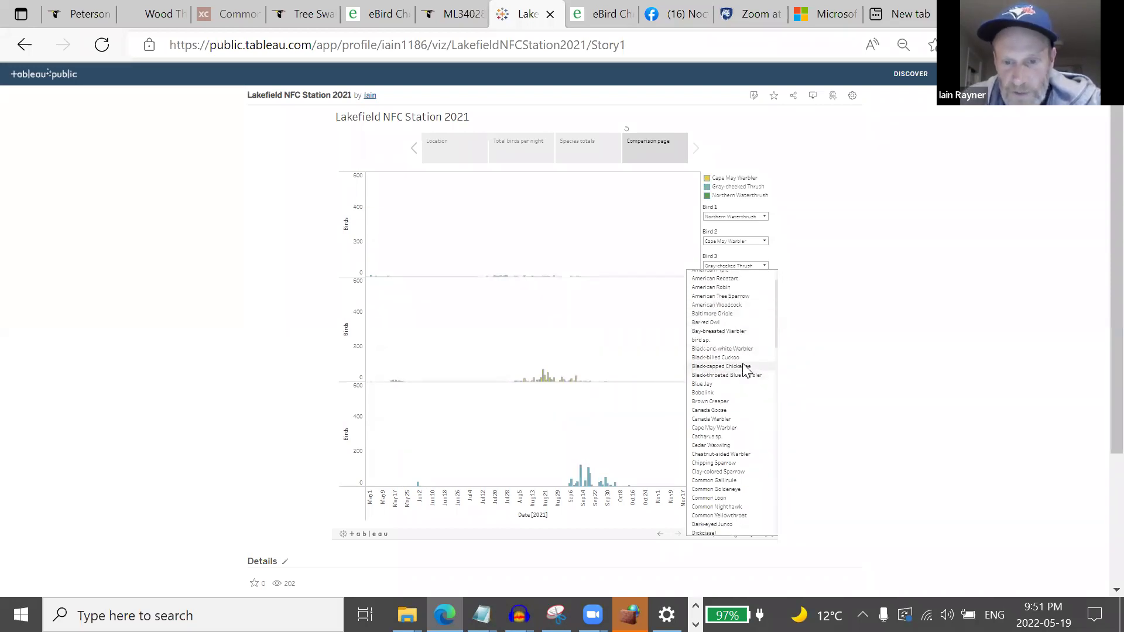
scroll(742, 383, "down", 3)
scroll(729, 445, "up", 3)
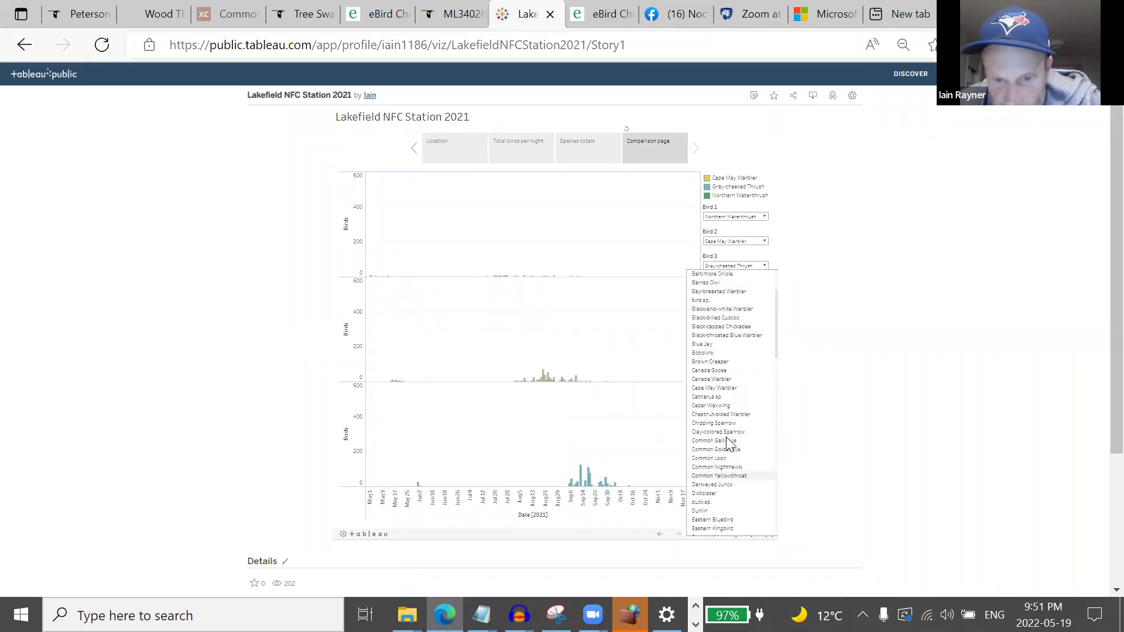
scroll(728, 445, "down", 10)
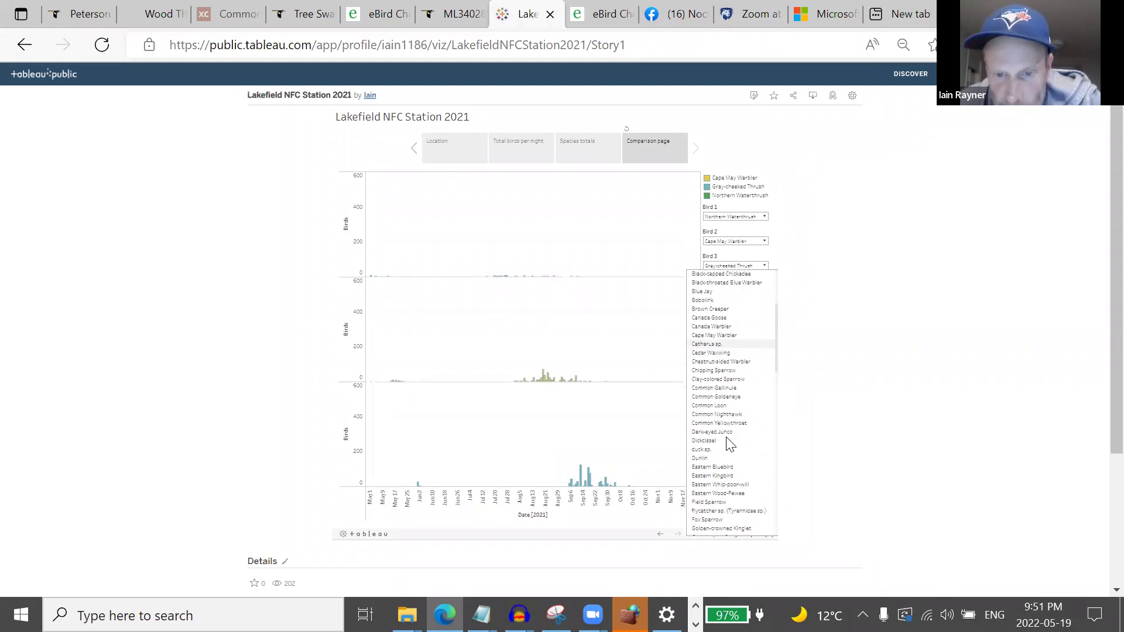
scroll(729, 445, "down", 7)
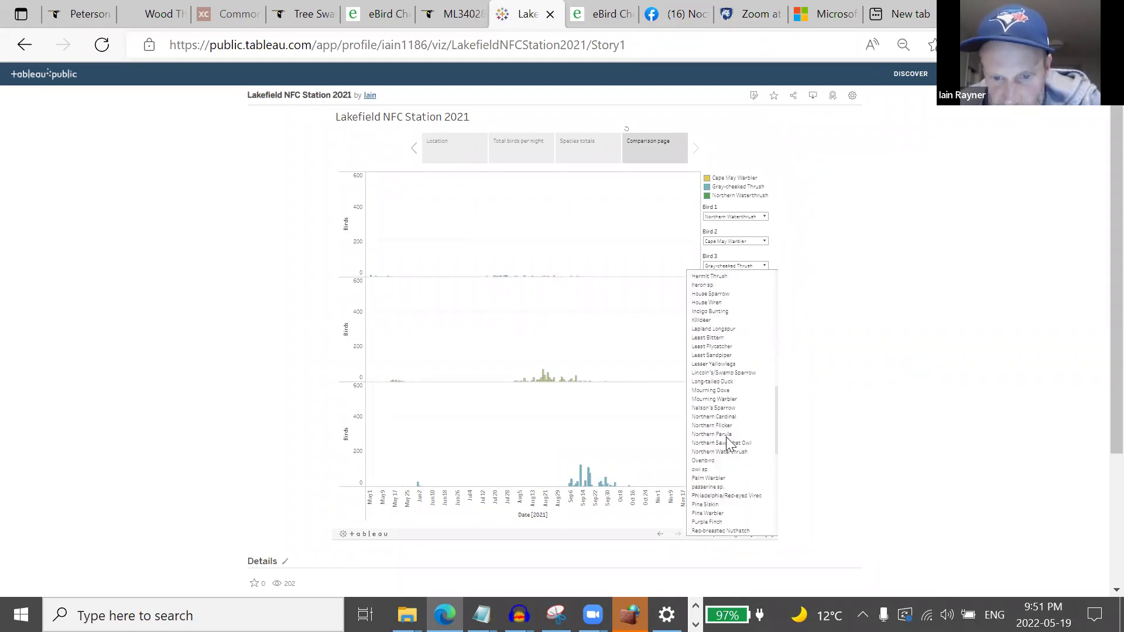
scroll(732, 449, "down", 8)
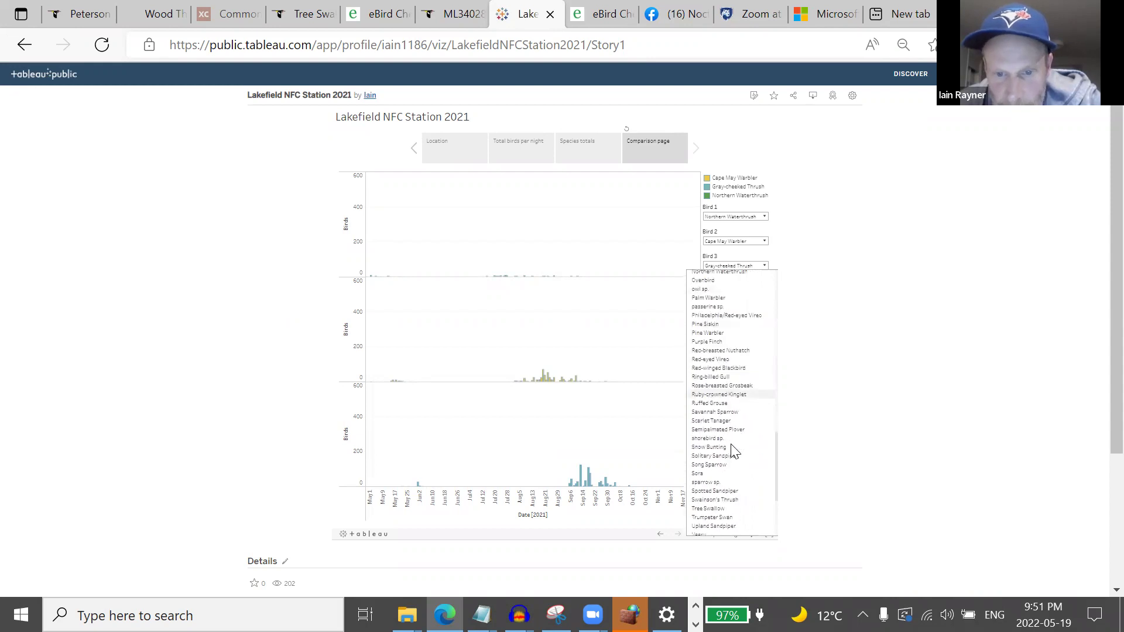
scroll(736, 449, "up", 16)
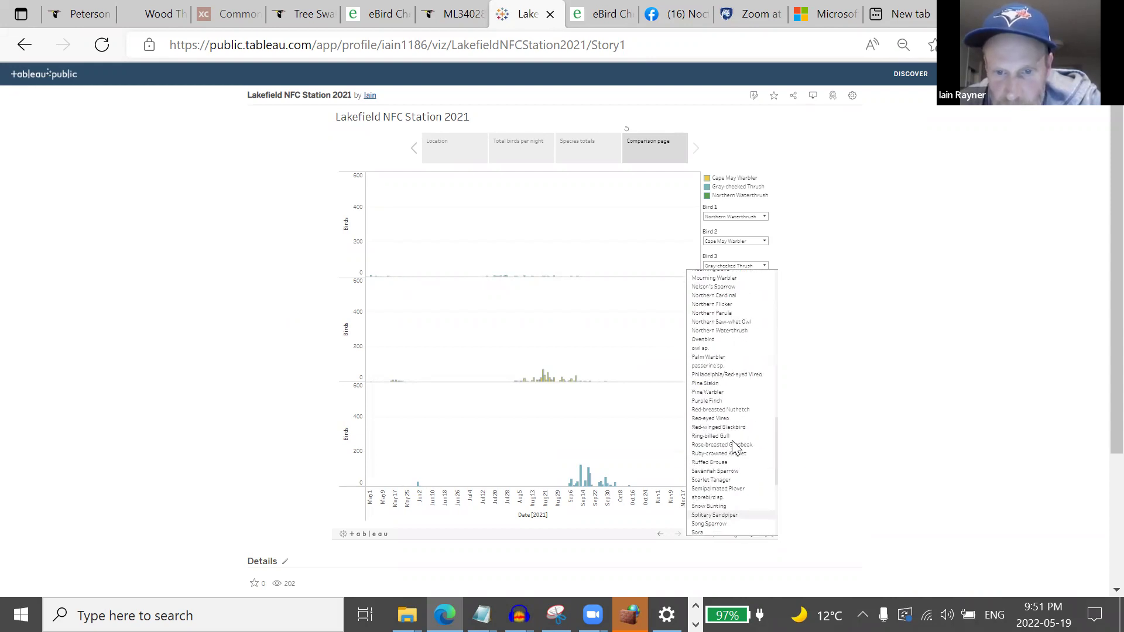
scroll(735, 449, "up", 9)
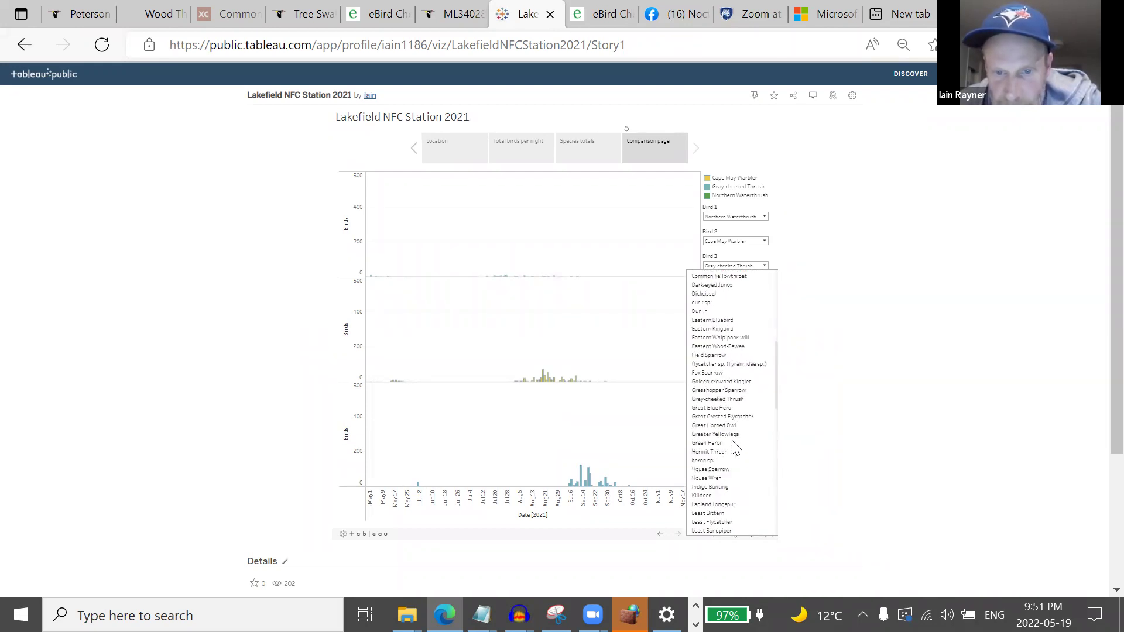
scroll(736, 448, "down", 11)
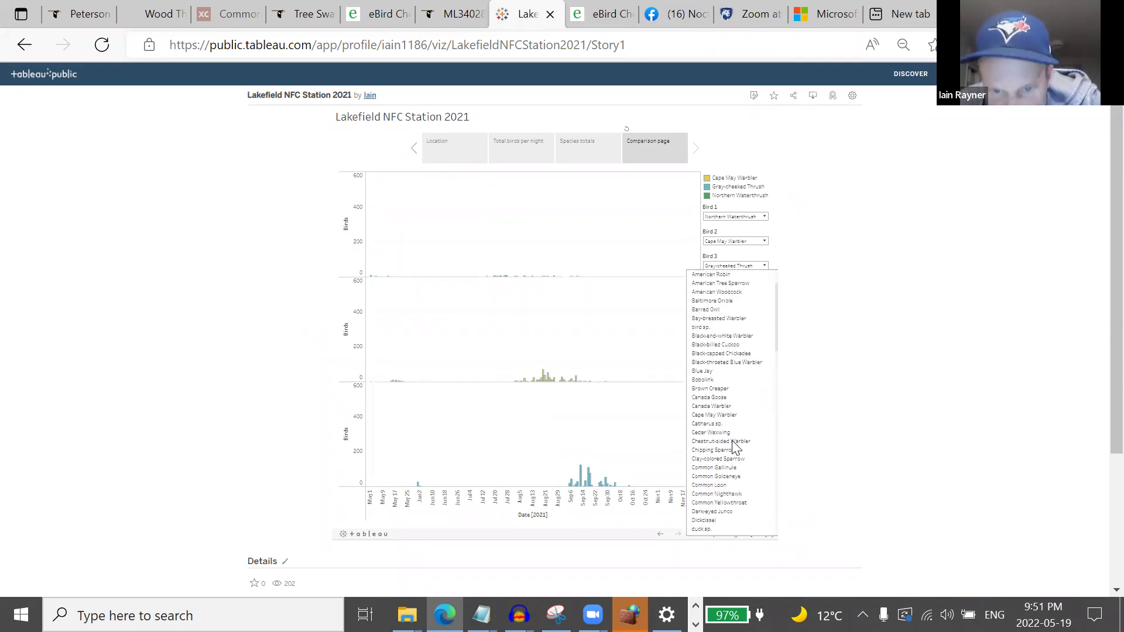
scroll(733, 446, "down", 4)
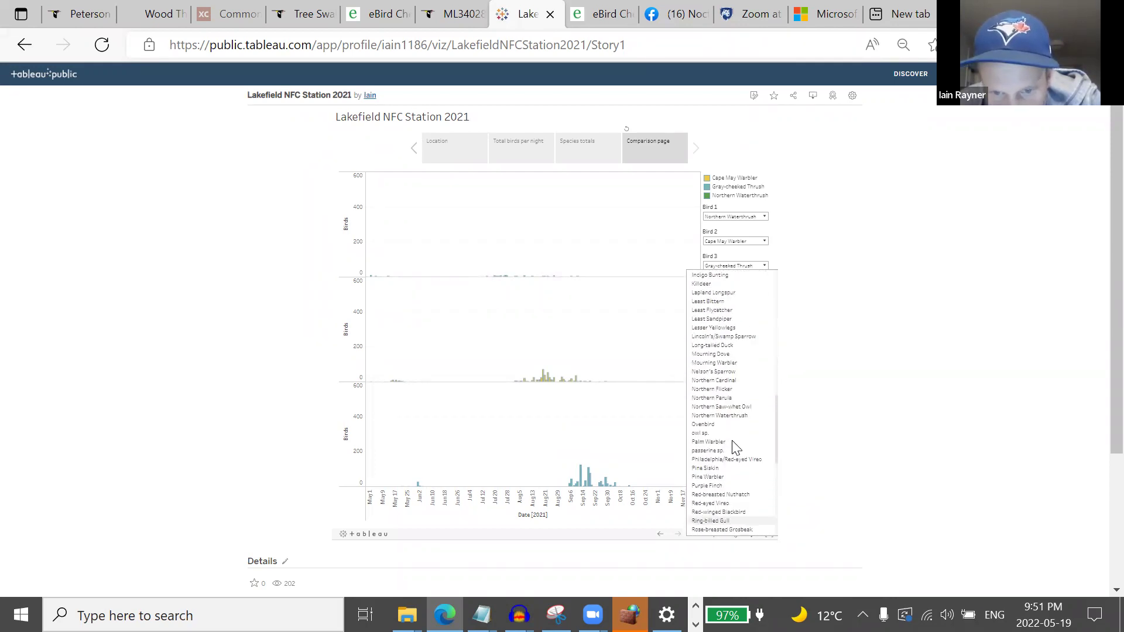
left_click(721, 429)
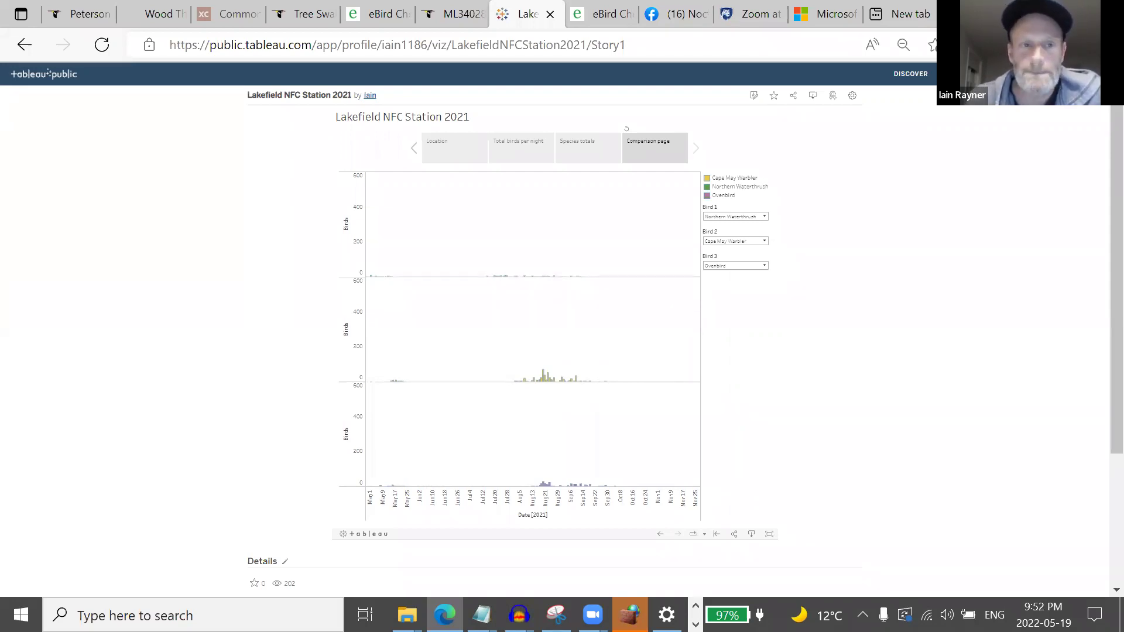
- Switch to File Explorer, open the NFCDashboard RMD file from NFC > Analysis in RStudio, and run the document
key("alt+Tab")
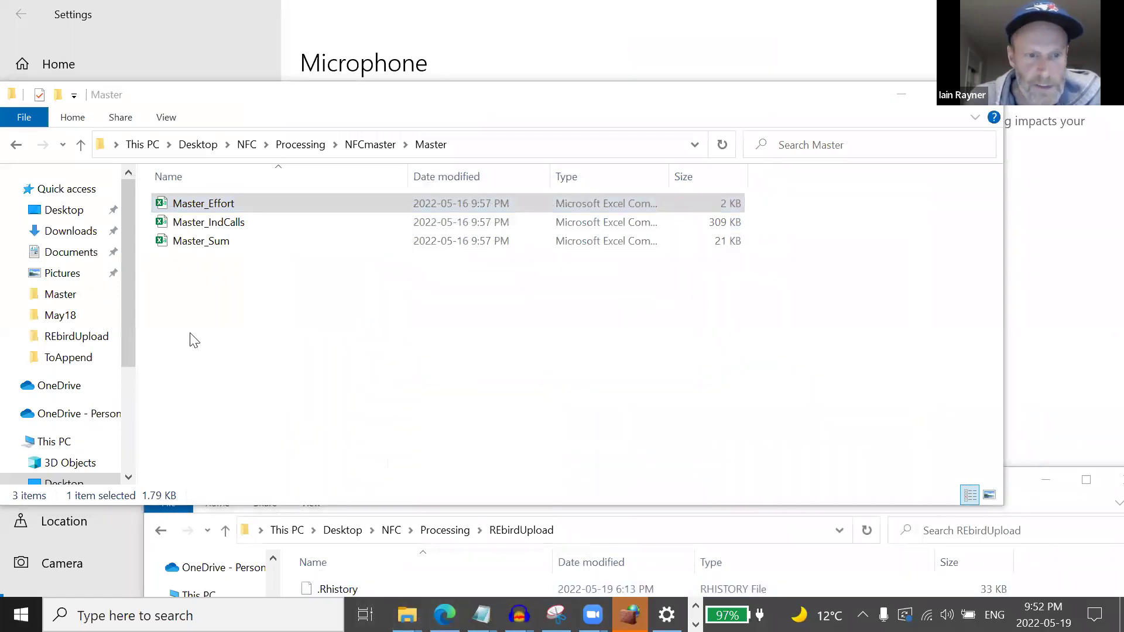
left_click(297, 147)
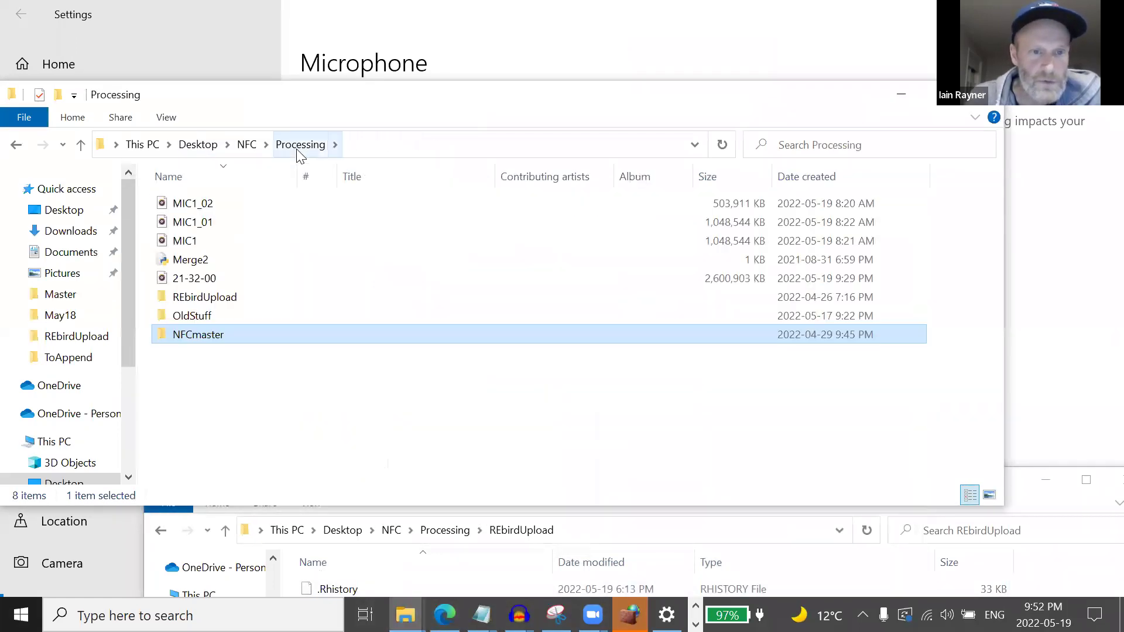
left_click(245, 147)
double_click(206, 223)
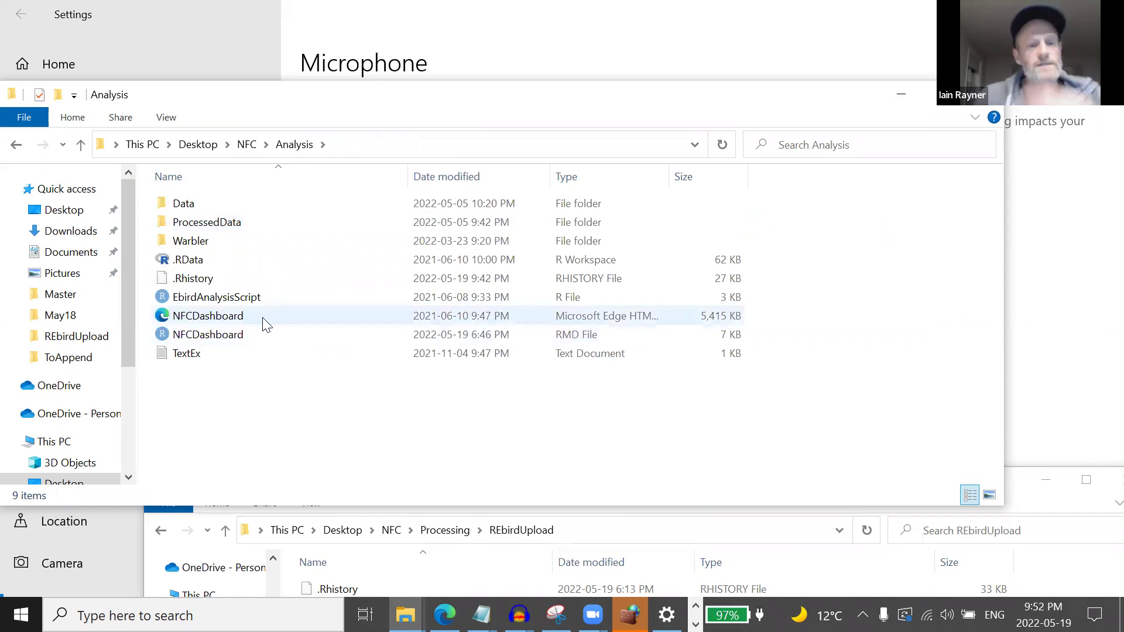
double_click(208, 339)
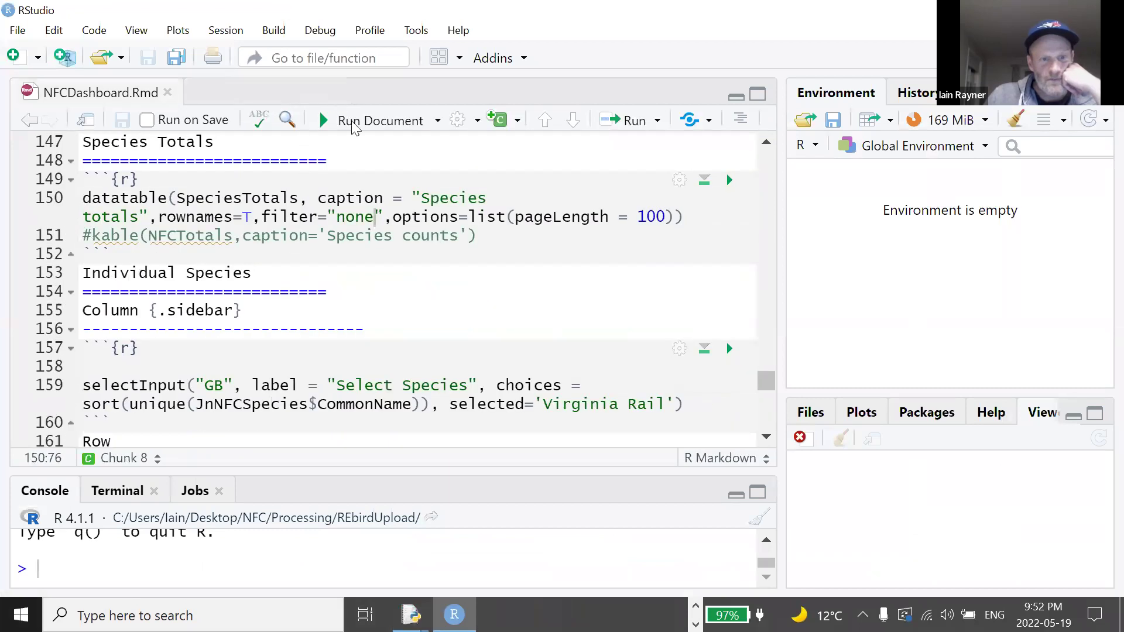
left_click(366, 123)
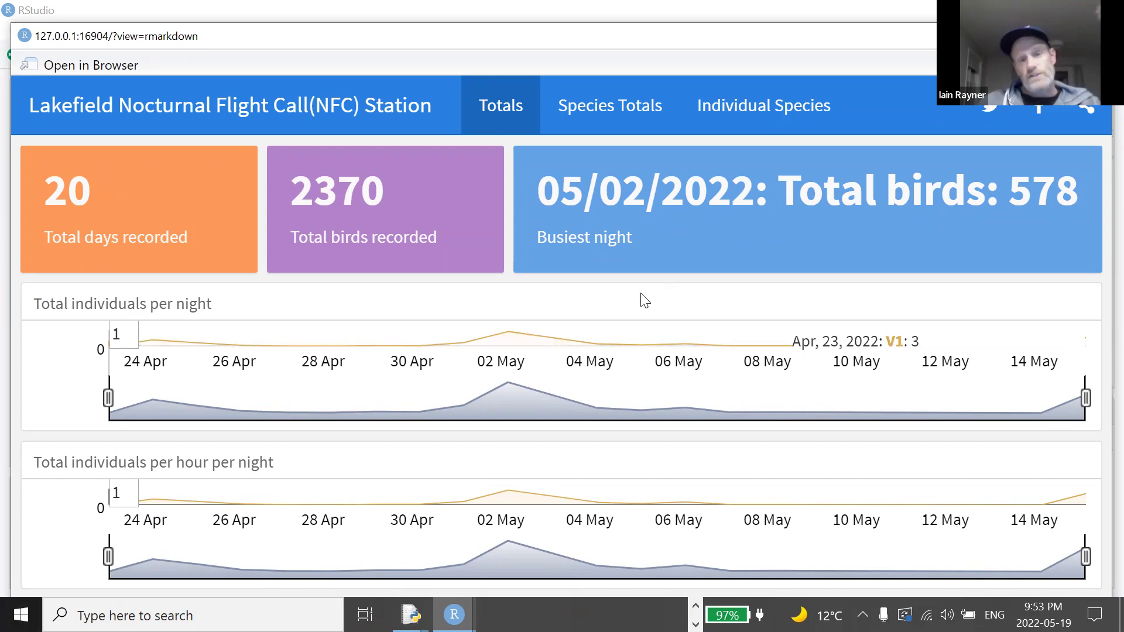
- Show the dashboard's Species Totals page and sort the table by Total in descending order
left_click(629, 106)
scroll(588, 395, "down", 4)
scroll(588, 395, "up", 4)
left_click(1061, 261)
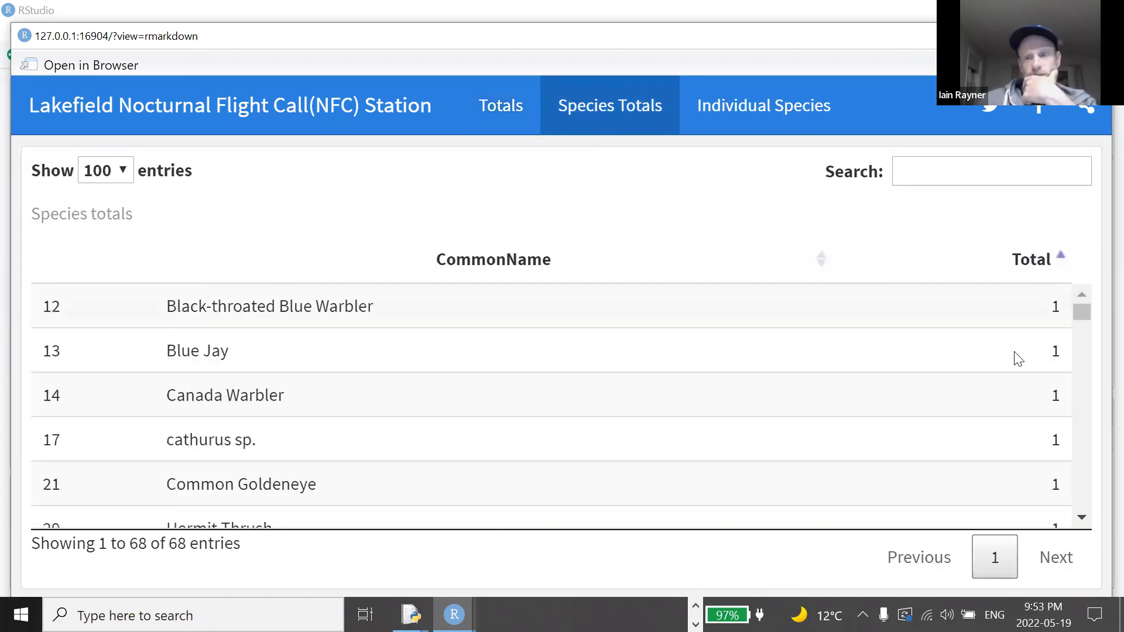
left_click(1059, 261)
- Look through the sorted Species Totals table from the most numerous species downward
scroll(696, 376, "down", 1)
scroll(696, 375, "up", 2)
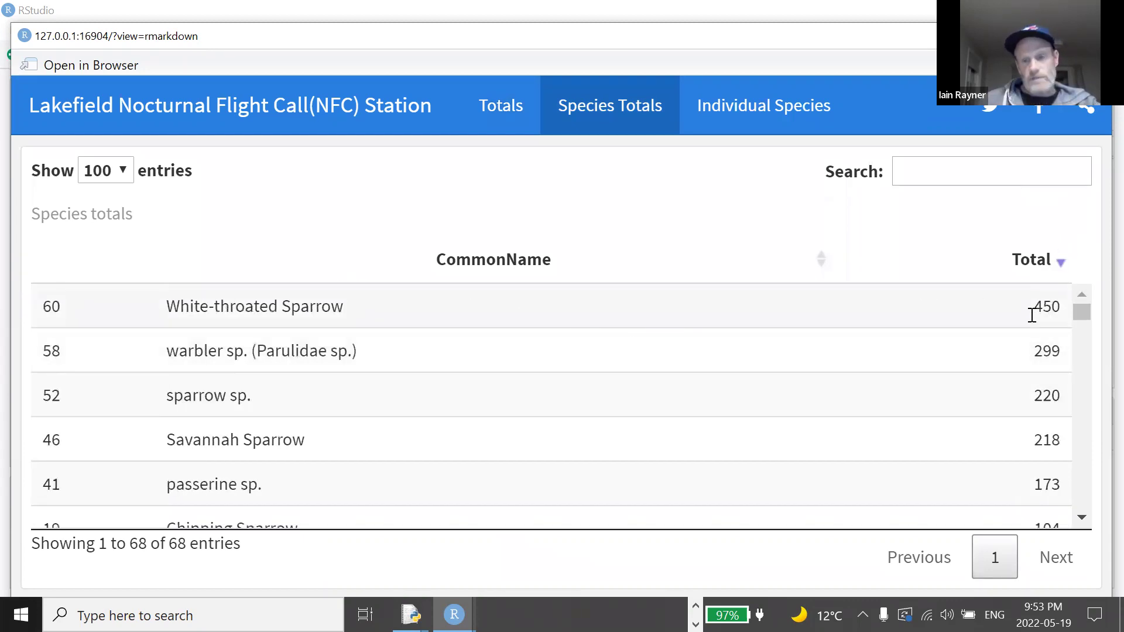
scroll(958, 326, "down", 3)
scroll(924, 328, "down", 8)
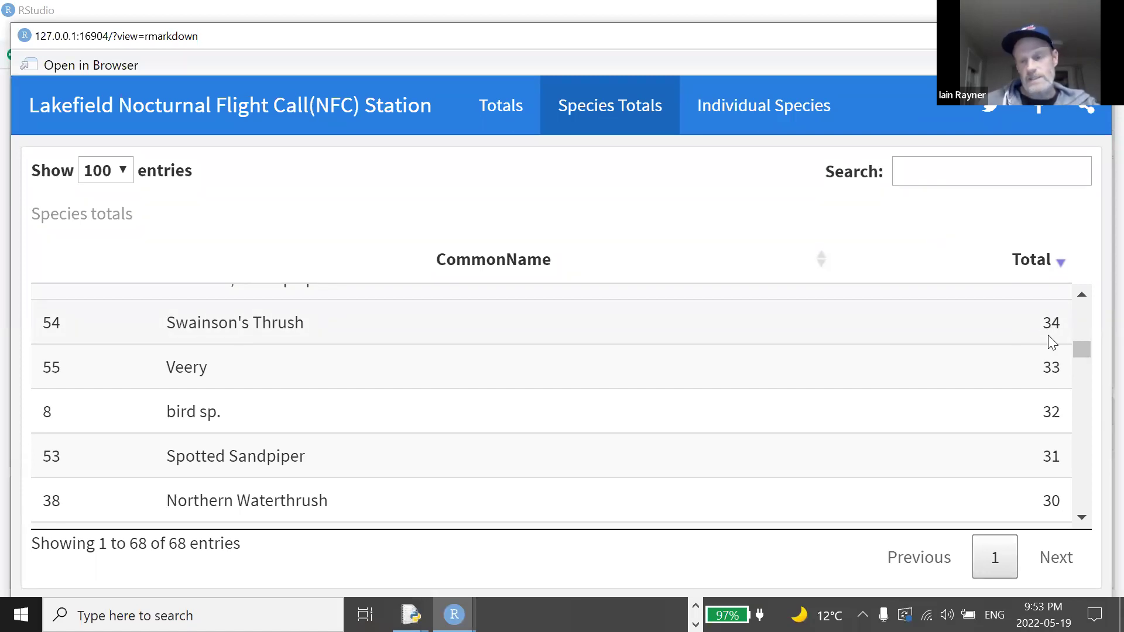
scroll(1026, 337, "up", 1)
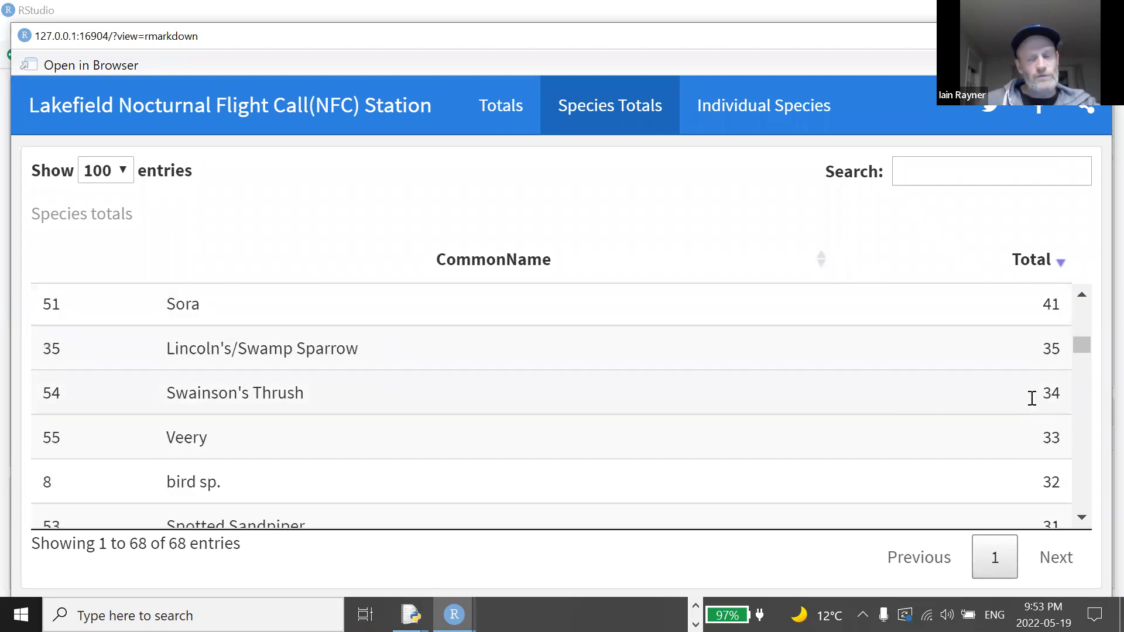
scroll(1031, 398, "down", 2)
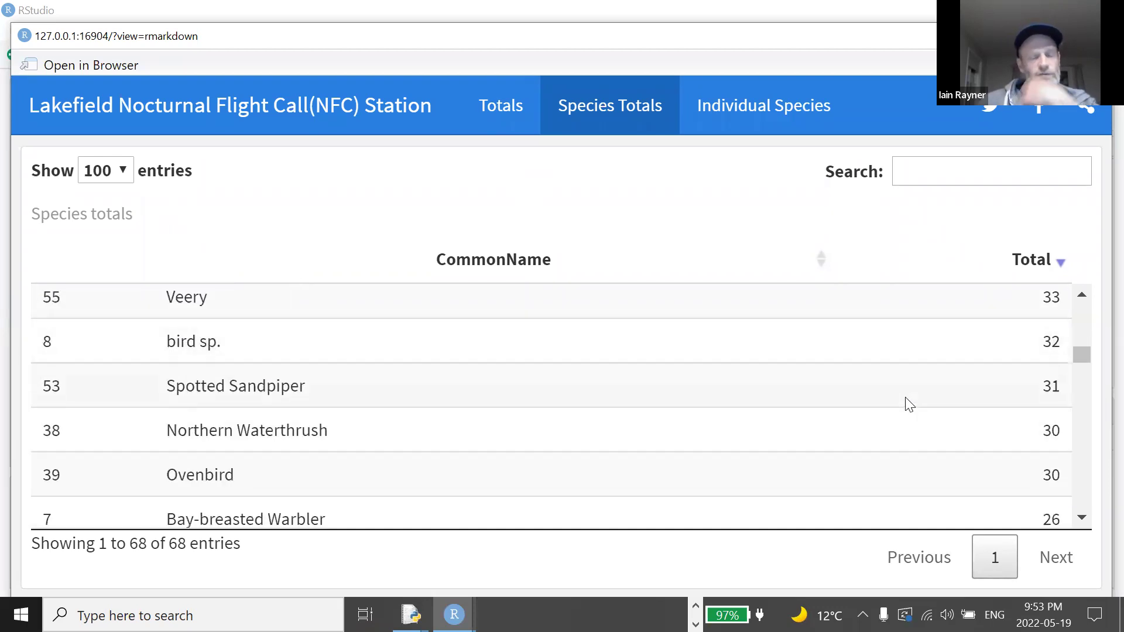
scroll(908, 404, "down", 2)
scroll(906, 404, "up", 1)
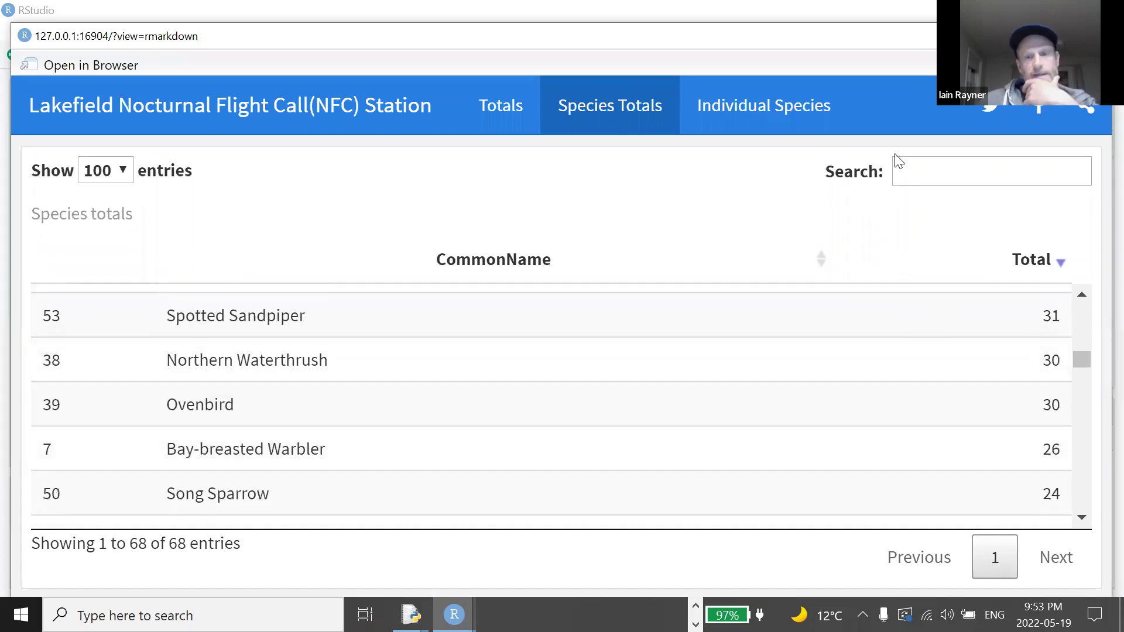
- Show the Individual Species page and select Grasshopper Sparrow as the species to chart
left_click(732, 122)
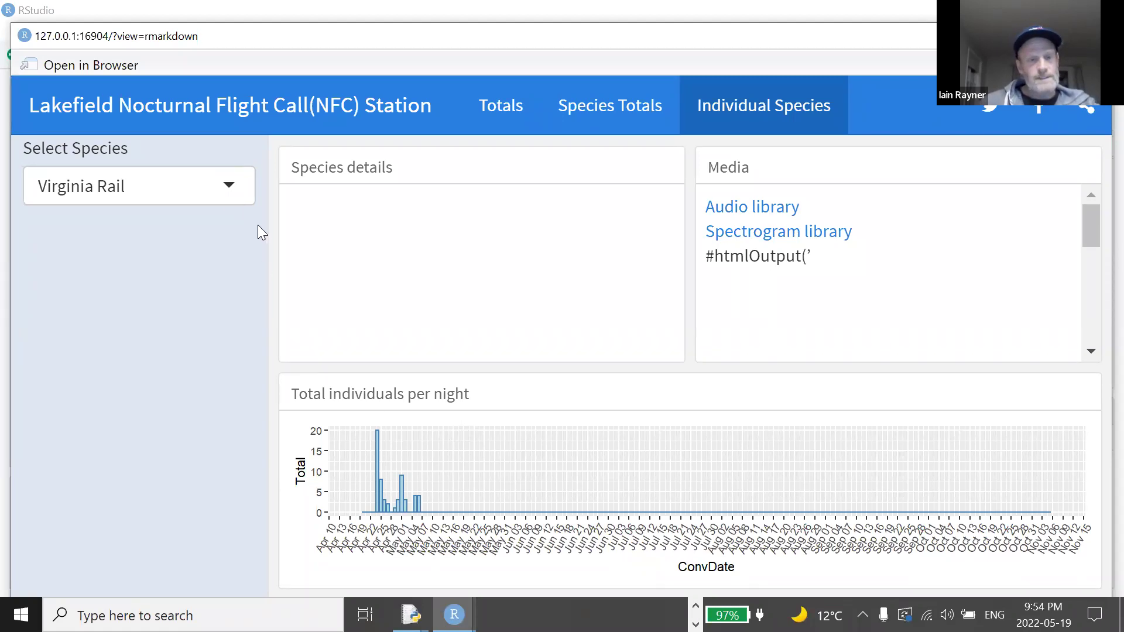
left_click(229, 187)
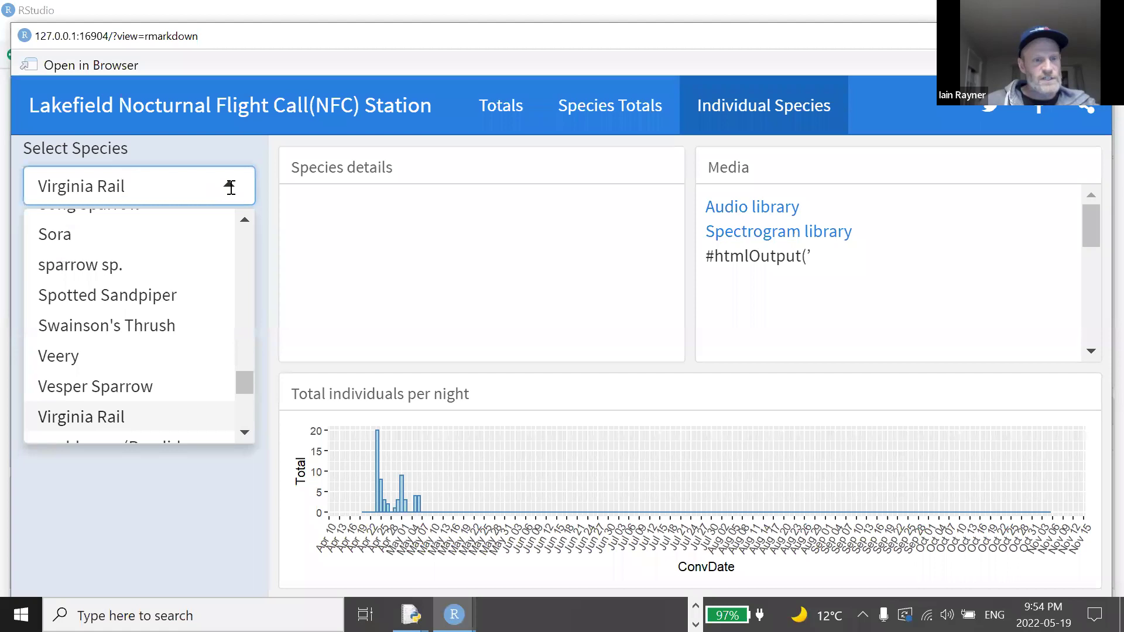
scroll(184, 381, "up", 10)
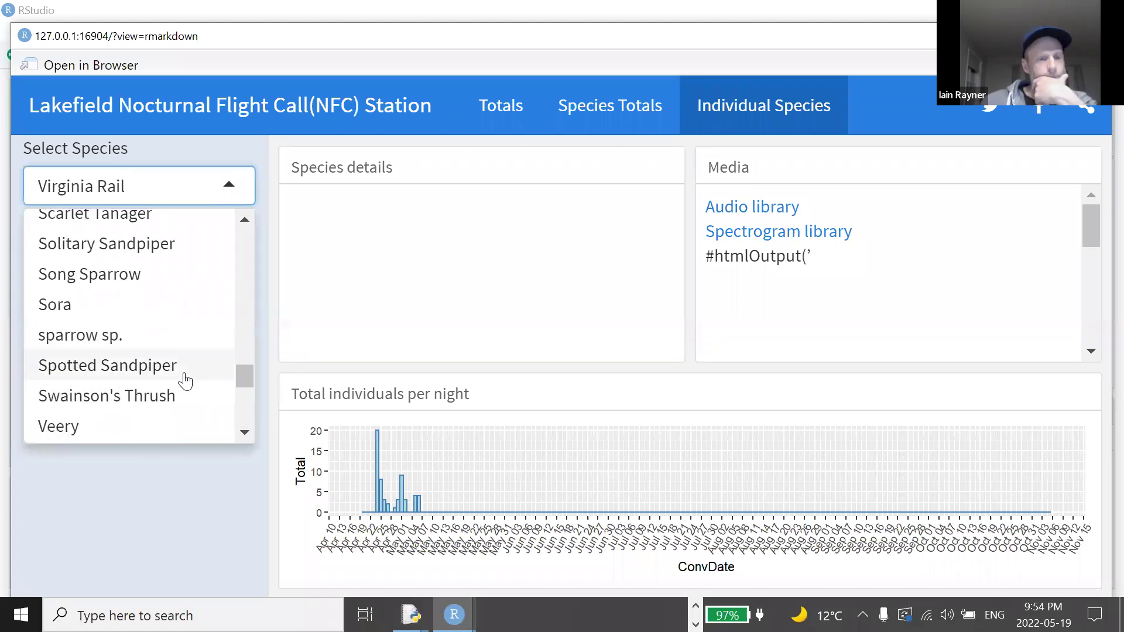
scroll(185, 380, "up", 15)
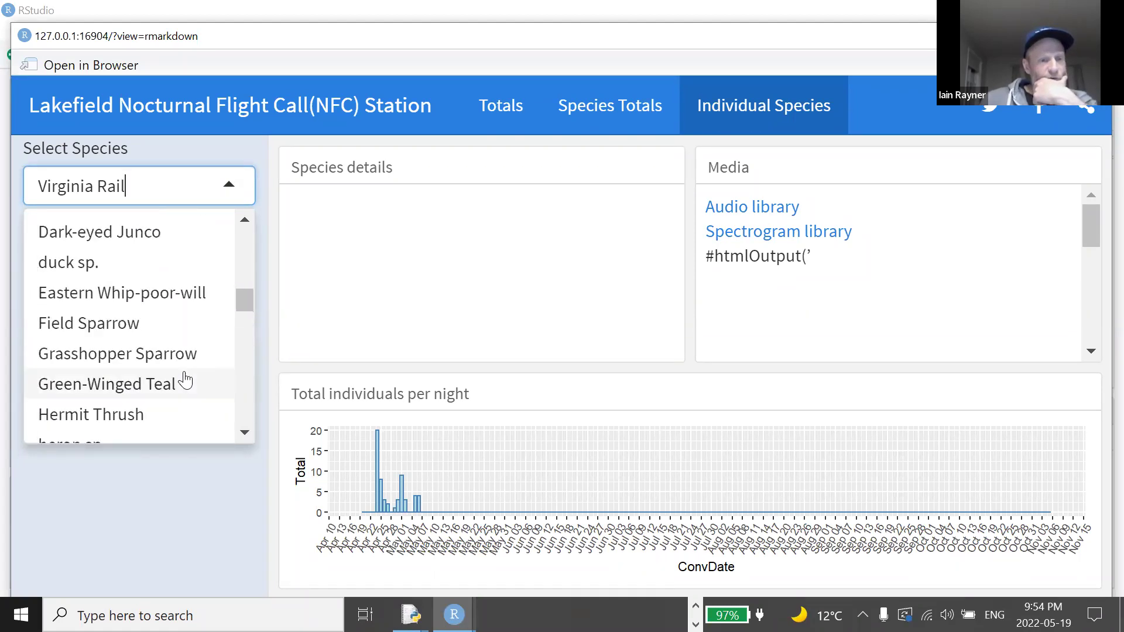
scroll(176, 300, "down", 5)
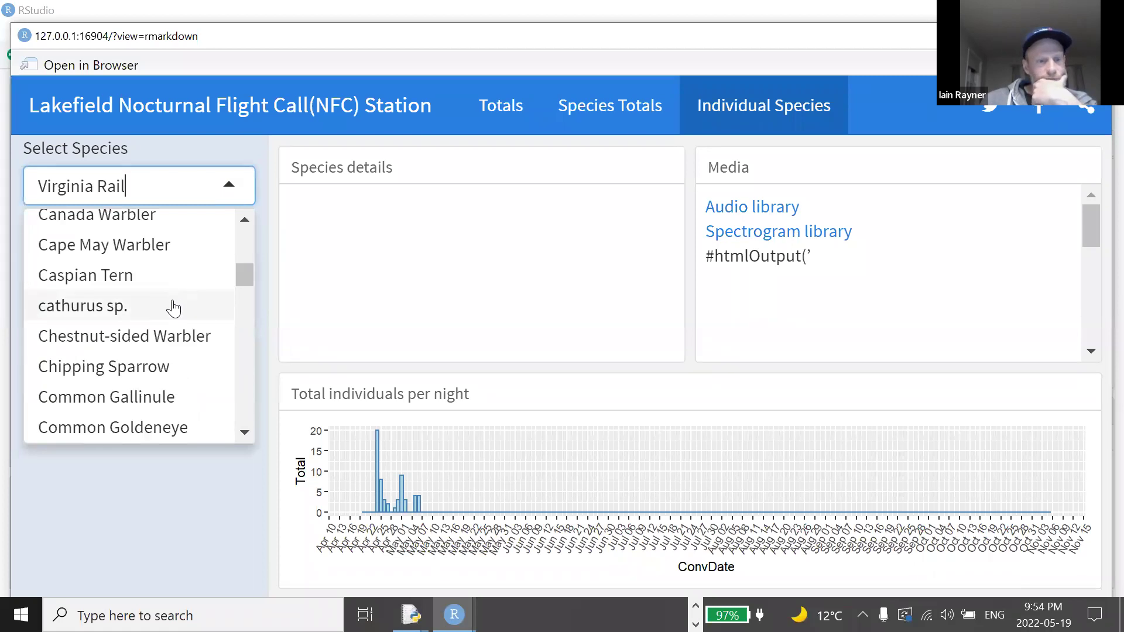
scroll(173, 302, "down", 3)
left_click(147, 338)
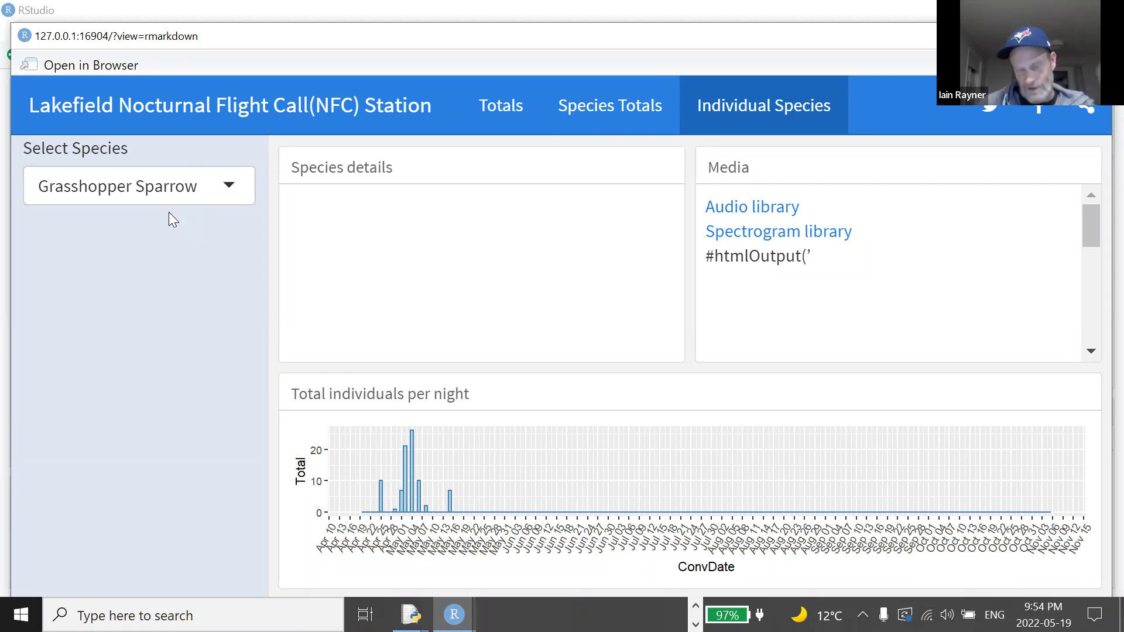
- Browse the dashboard's species choices and return to the beginning of the NFCDashboard.Rmd source in RStudio
left_click(228, 186)
scroll(175, 321, "down", 1)
scroll(178, 328, "up", 1)
key("alt+Tab")
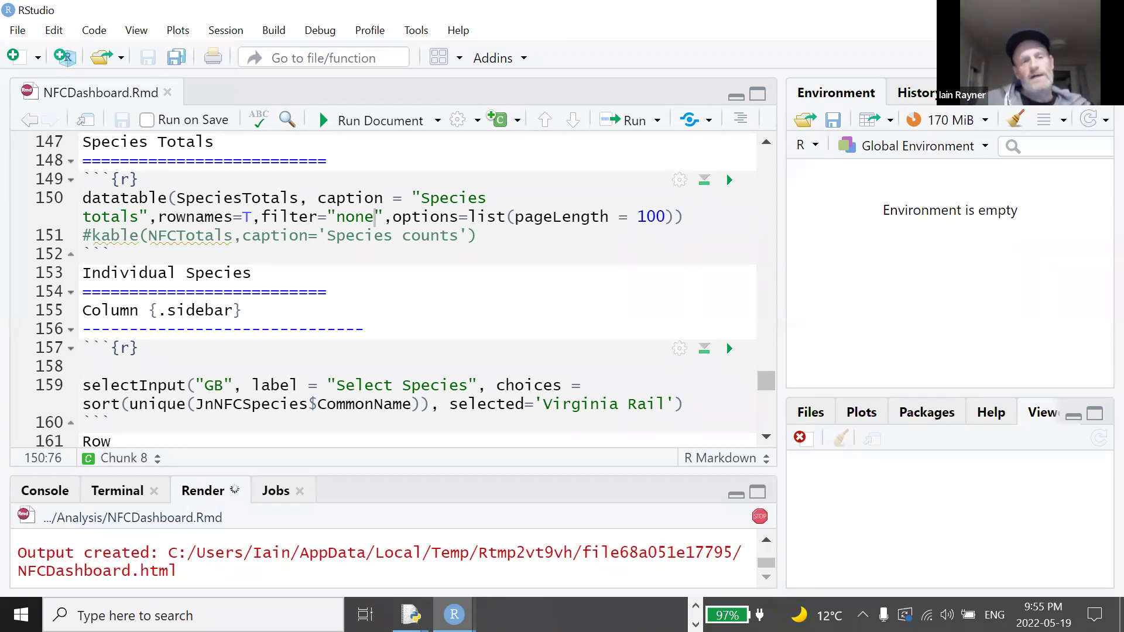
left_click_drag(765, 382, 771, 130)
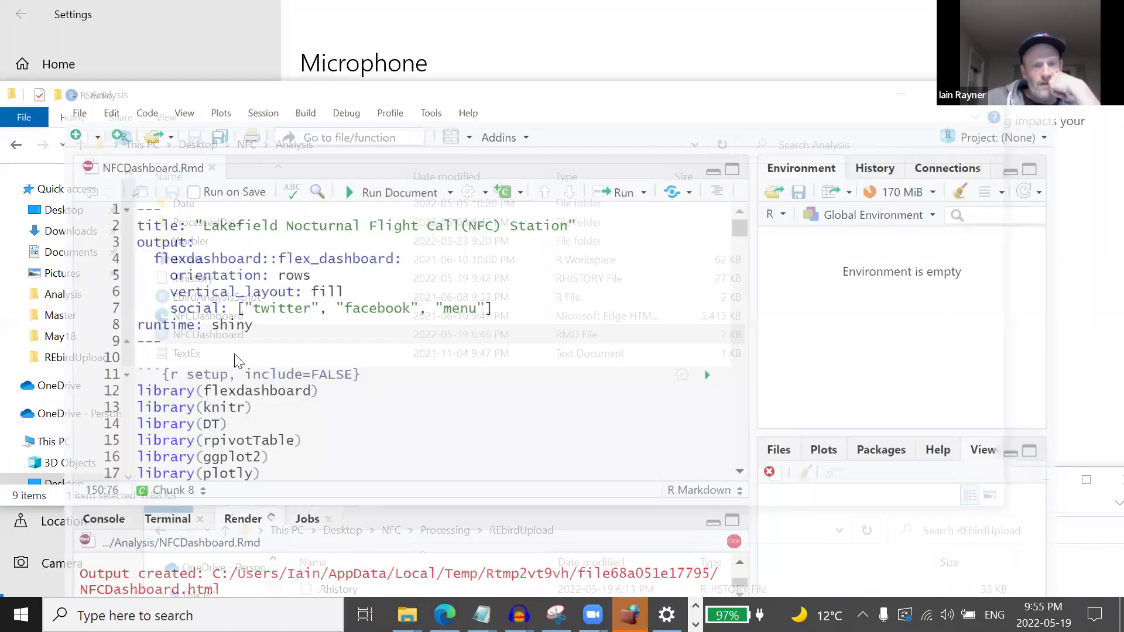
- Switch to File Explorer, open the Audacity2Ebirdv3 script from NFC > Processing > REbirdUpload in RStudio, and highlight the quoted STime value on line 10
key("alt+Tab")
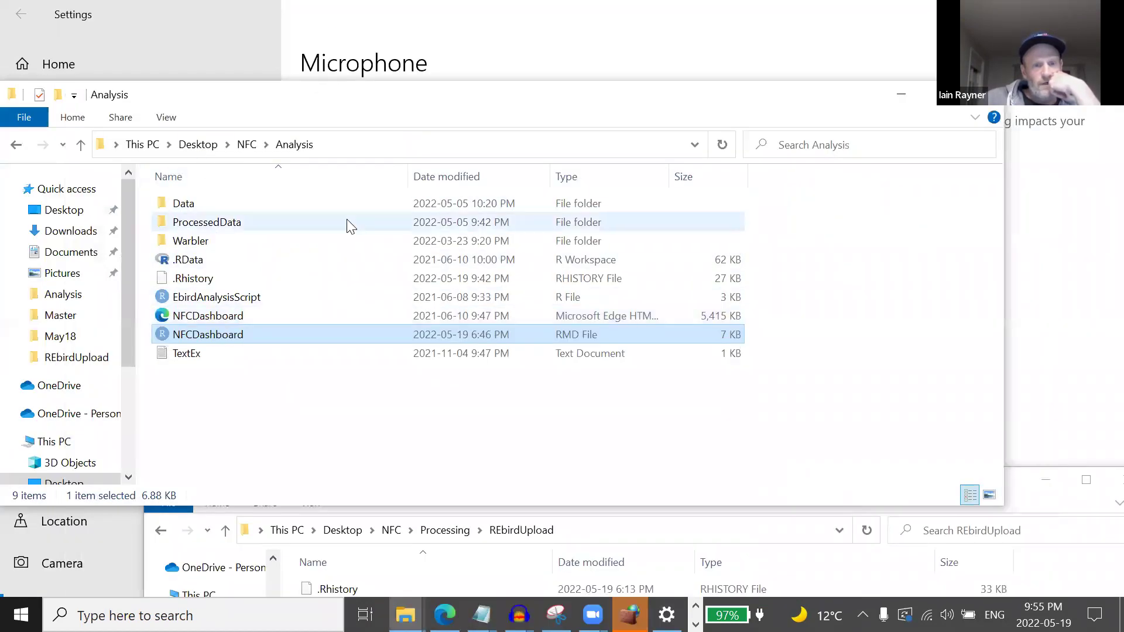
left_click(244, 147)
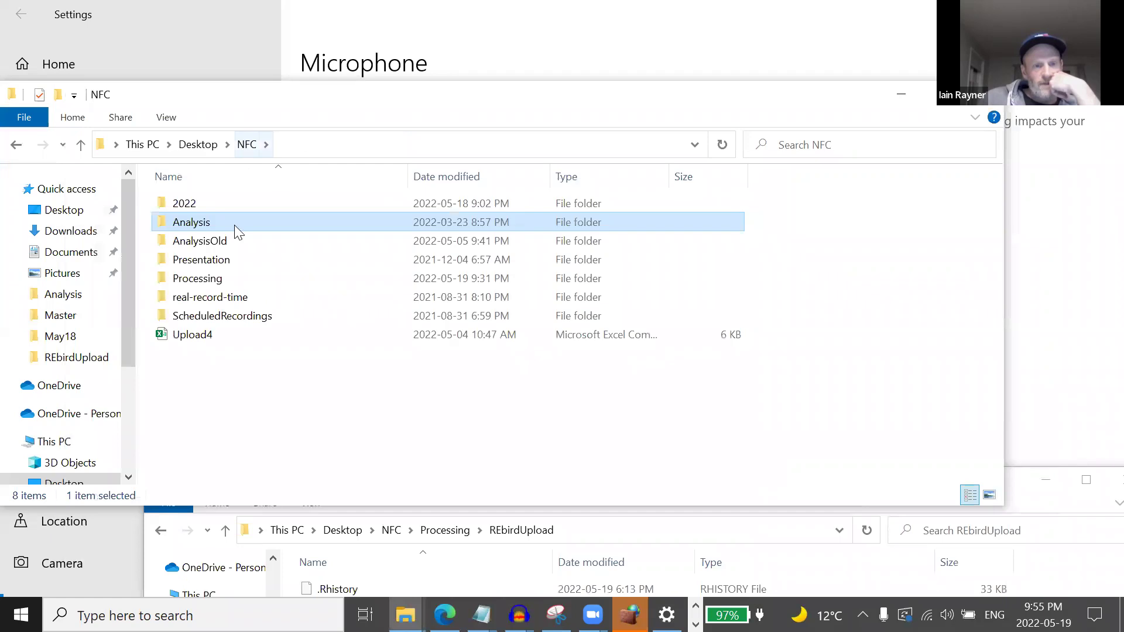
double_click(202, 279)
double_click(201, 298)
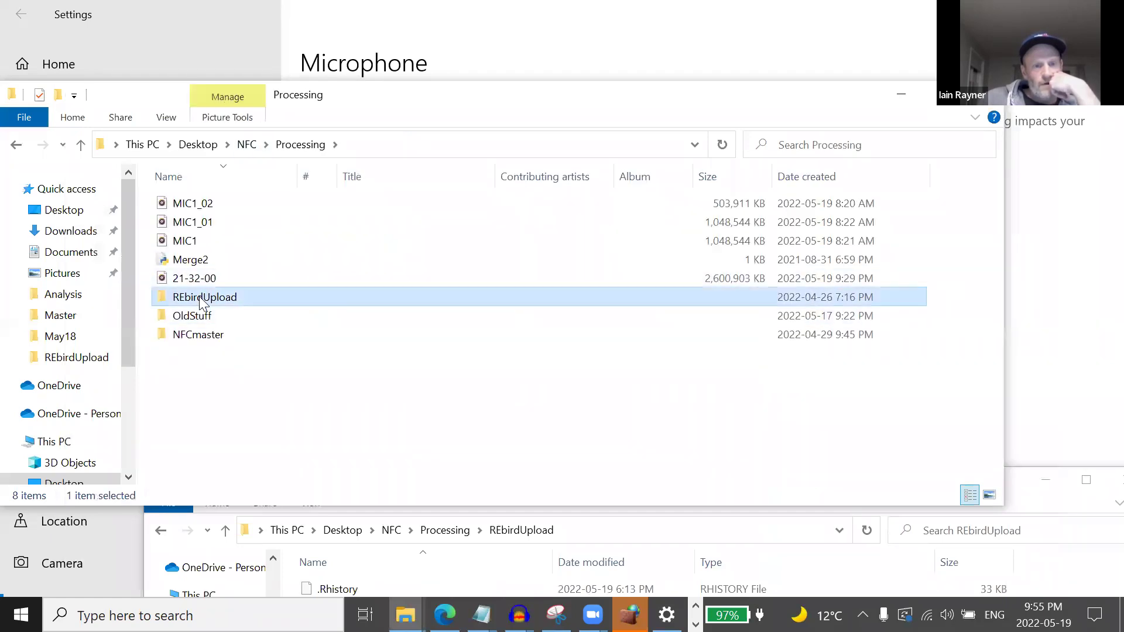
double_click(212, 228)
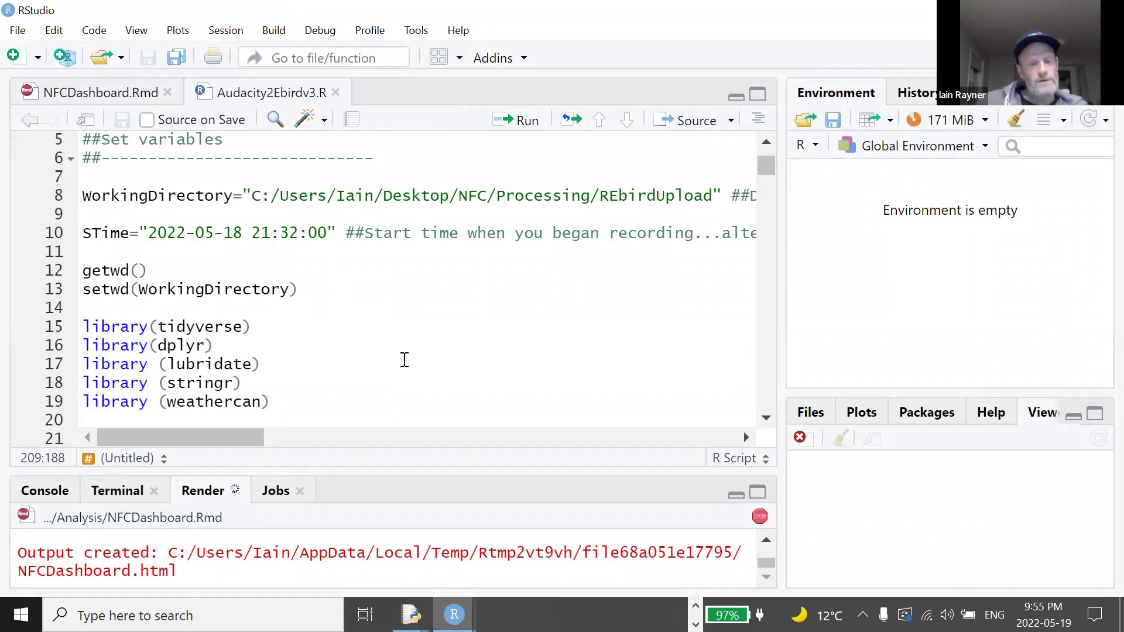
left_click_drag(326, 233, 139, 234)
left_click_drag(337, 233, 139, 234)
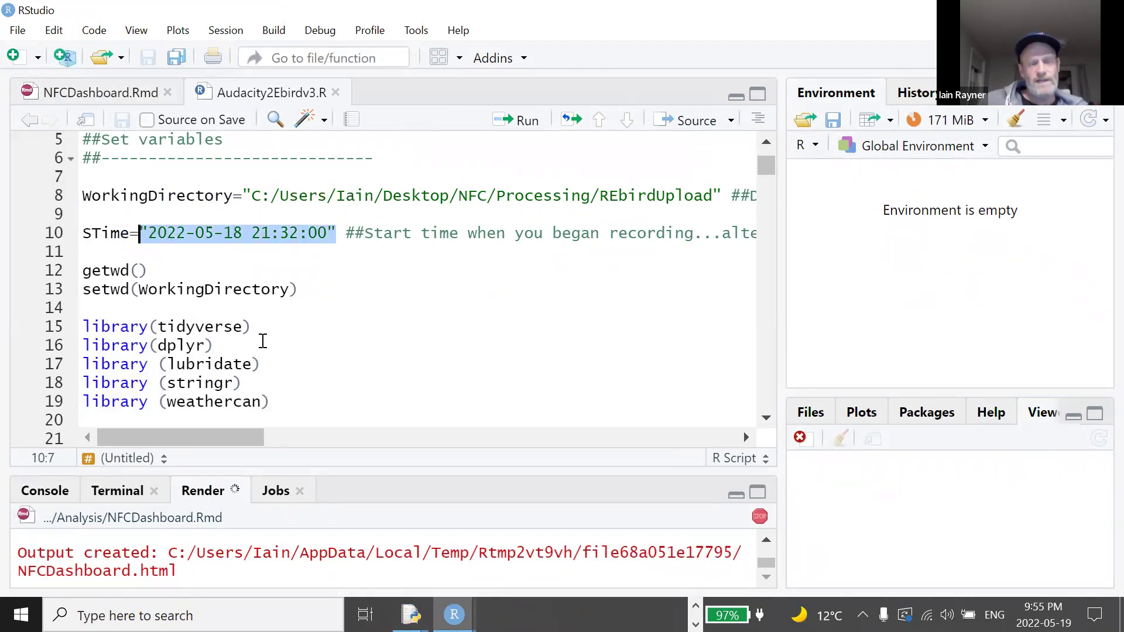